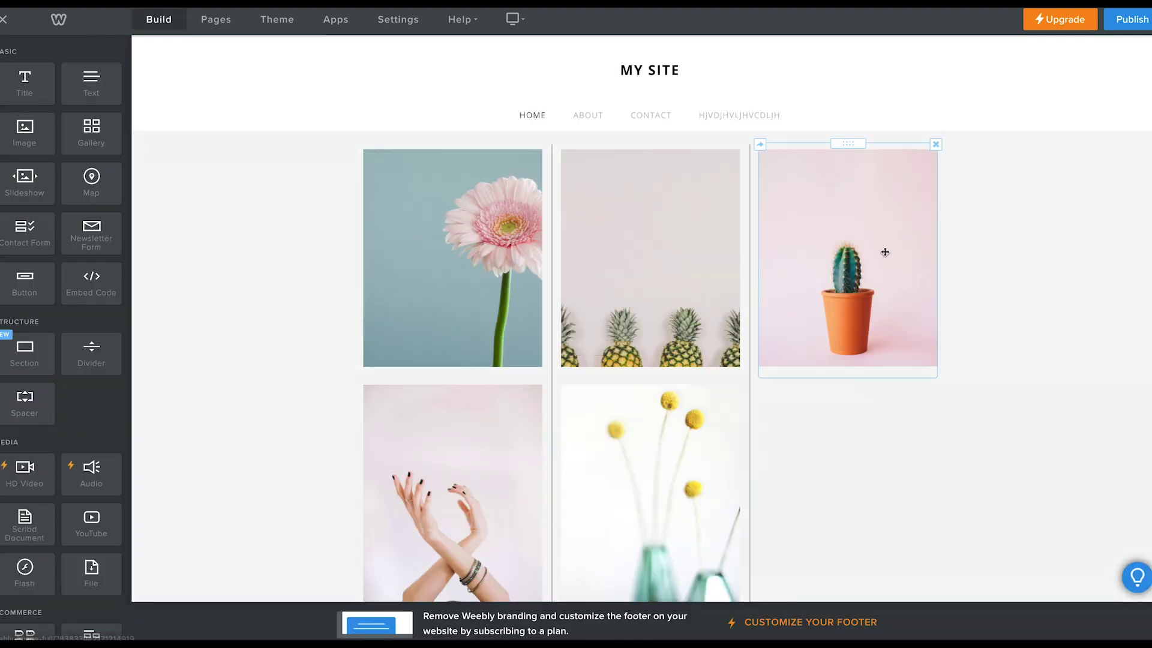
{"action": "scroll", "coordinate": [882, 249], "scroll_direction": "down", "scroll_amount": 2}
{"action": "scroll", "coordinate": [81, 341], "scroll_direction": "down", "scroll_amount": 1}
{"action": "scroll", "coordinate": [82, 340], "scroll_direction": "down", "scroll_amount": 3}
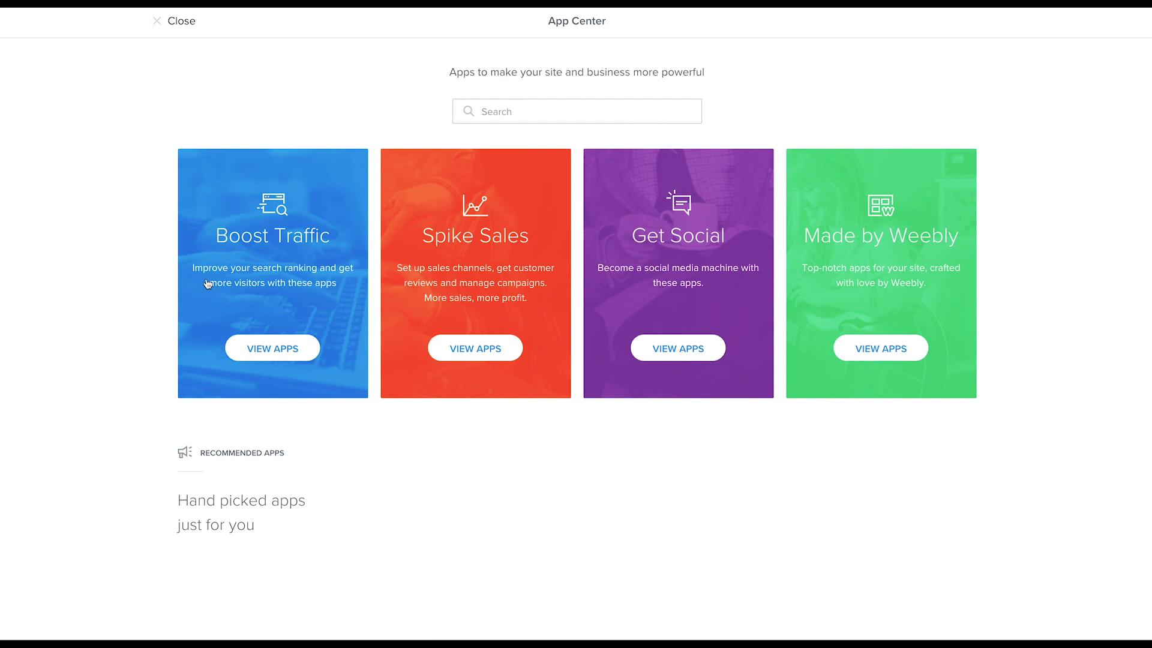
Find Ecwid Online Store in the App Center and try adding it, hitting the Starter Plan upgrade prompt
{"action": "left_click", "coordinate": [541, 110]}
{"action": "type", "text": "ecwid"}
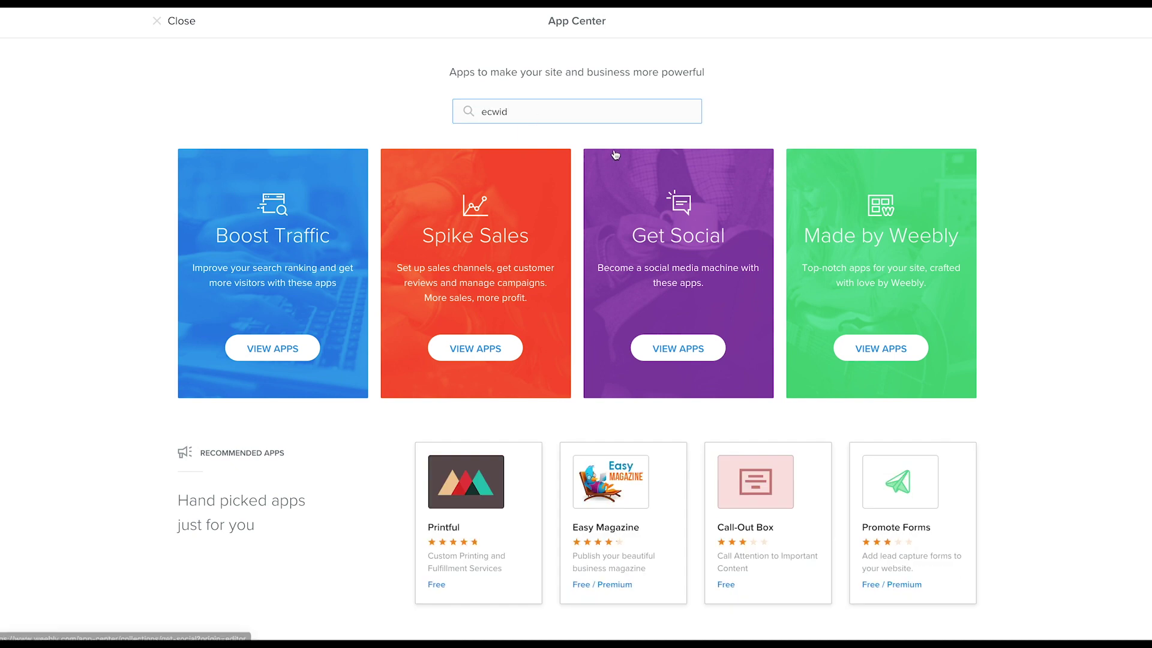
{"action": "key", "text": "Return"}
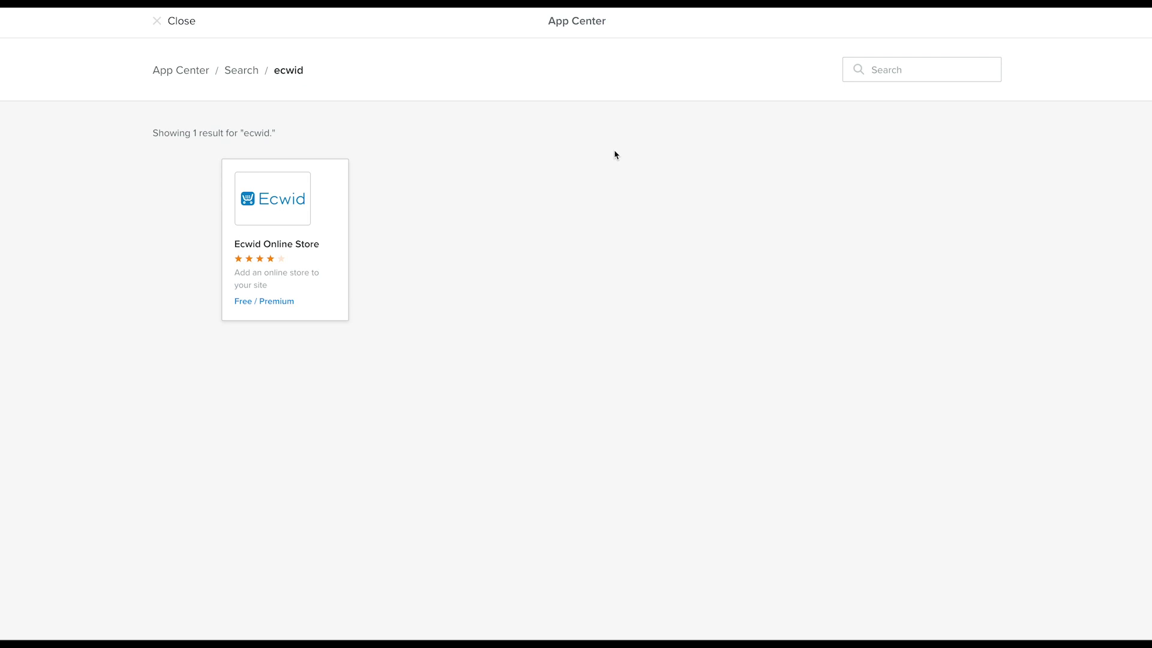
{"action": "left_click", "coordinate": [273, 205]}
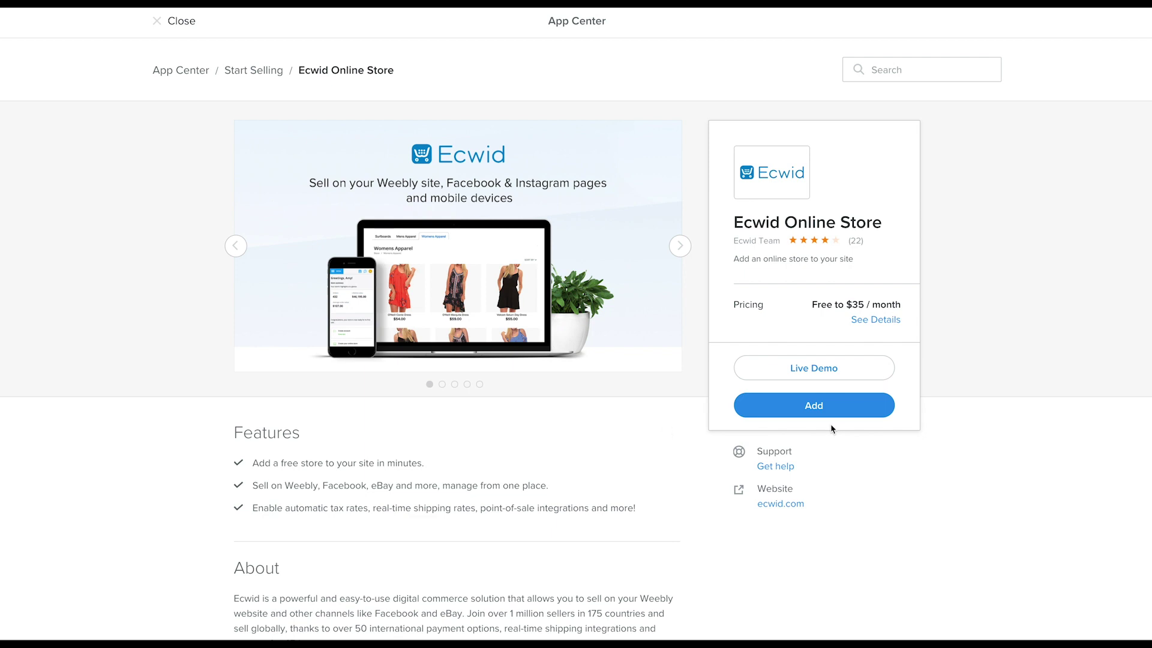
{"action": "left_click", "coordinate": [817, 406]}
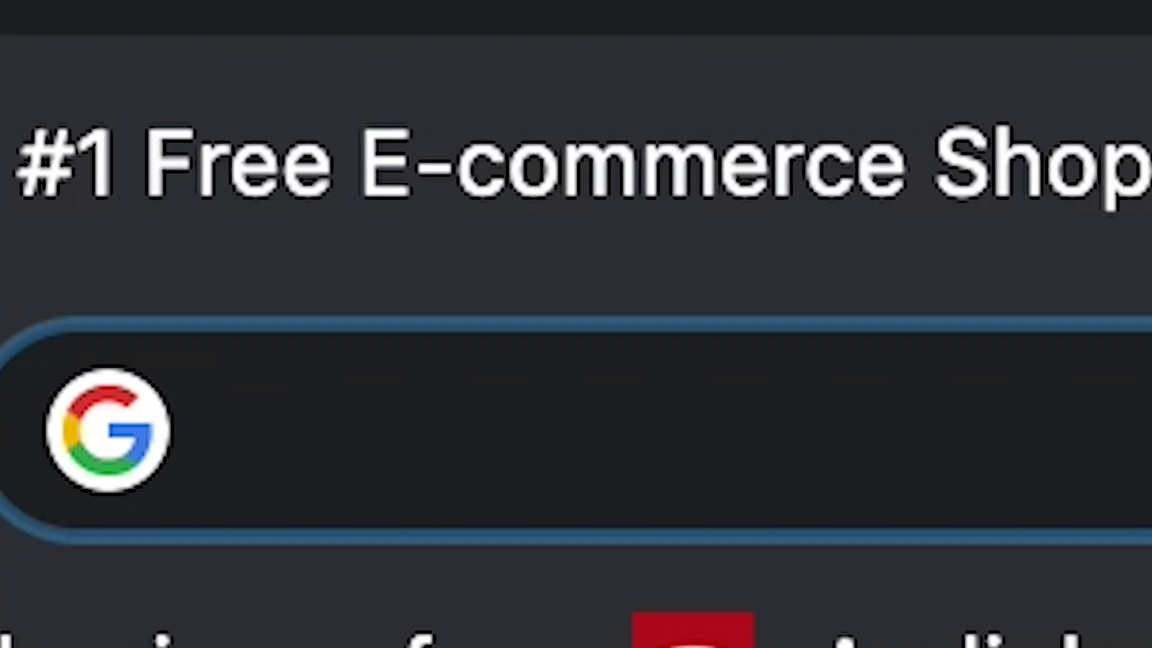
{"action": "type", "text": "ecwid."}
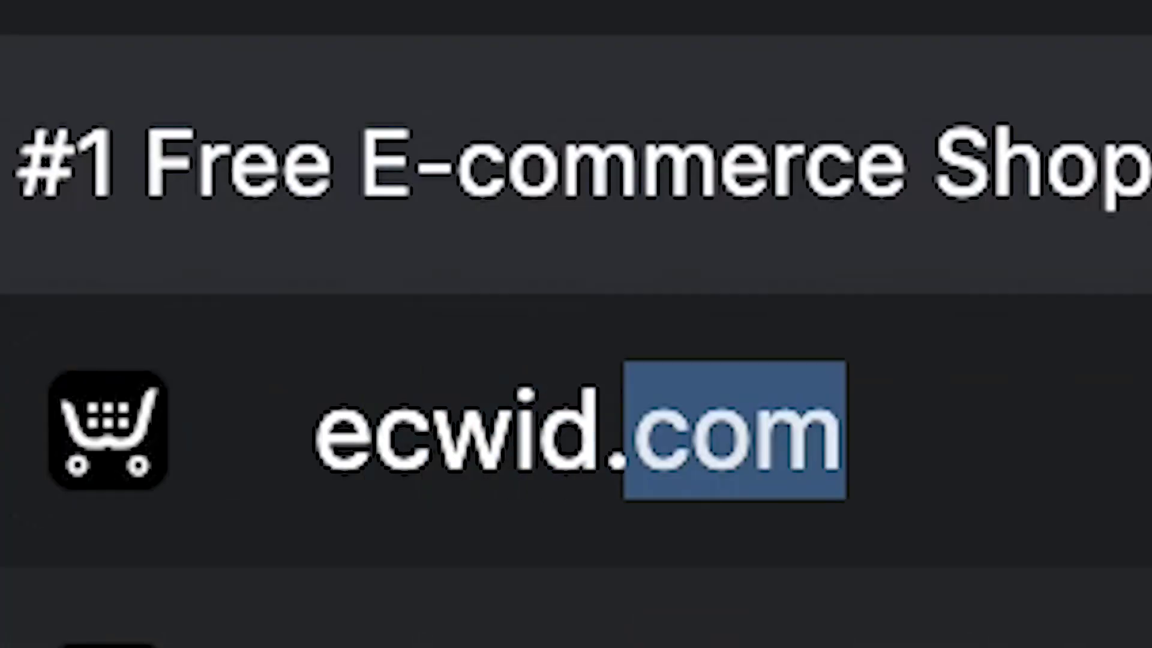
{"action": "type", "text": "com"}
Load ecwid.com and start creating a free Ecwid account
{"action": "key", "text": "Return"}
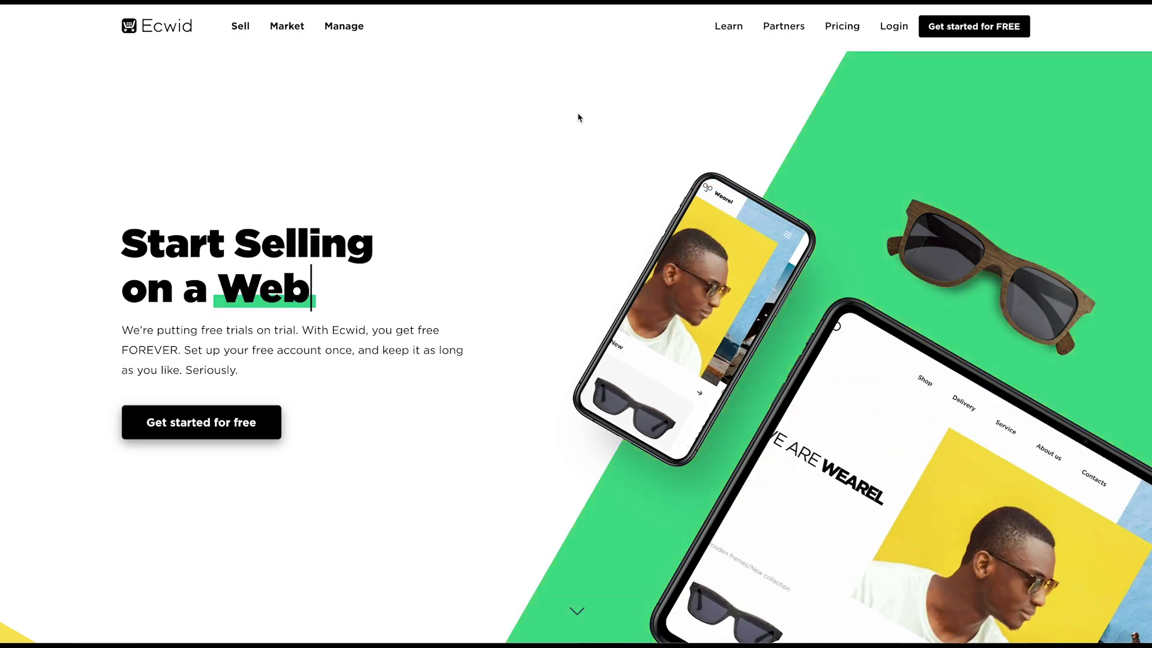
{"action": "left_click", "coordinate": [990, 26]}
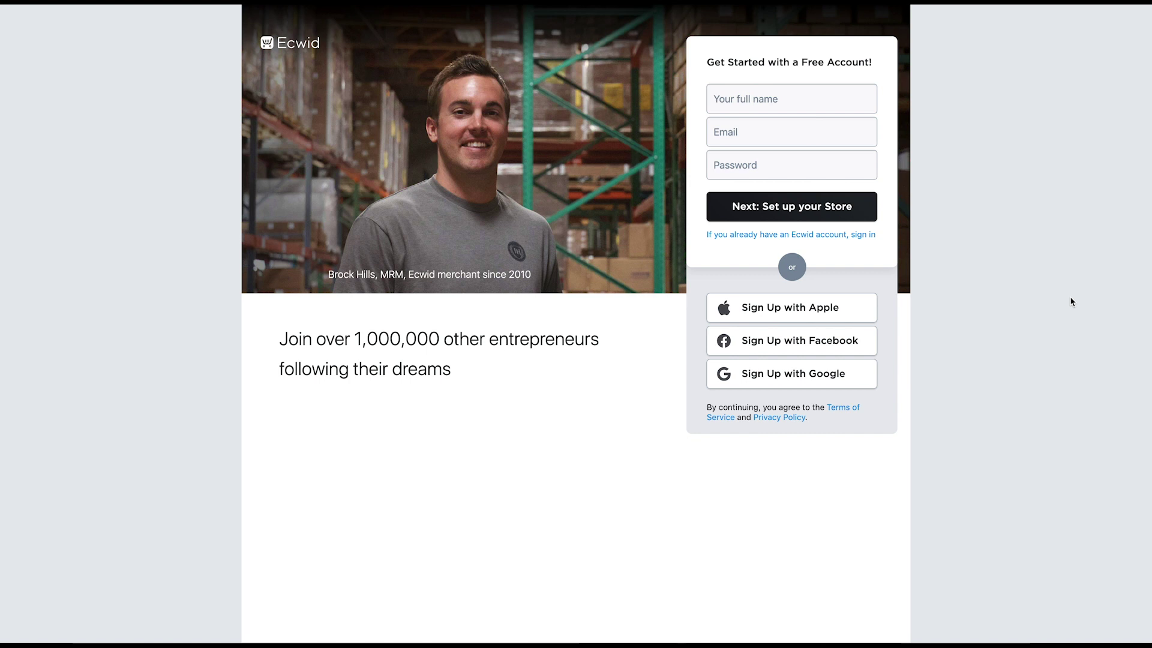
Sign up with Google, accept store name, country and currency, and set the city to Johannesburg
{"action": "left_click", "coordinate": [766, 378]}
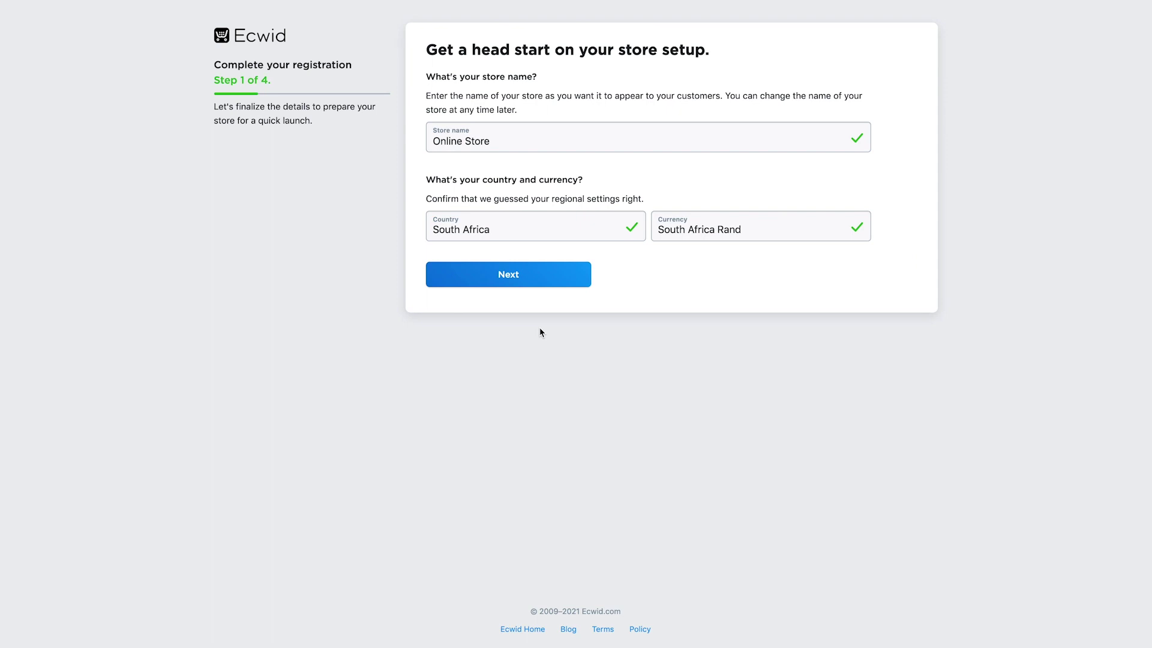
{"action": "left_click", "coordinate": [528, 274]}
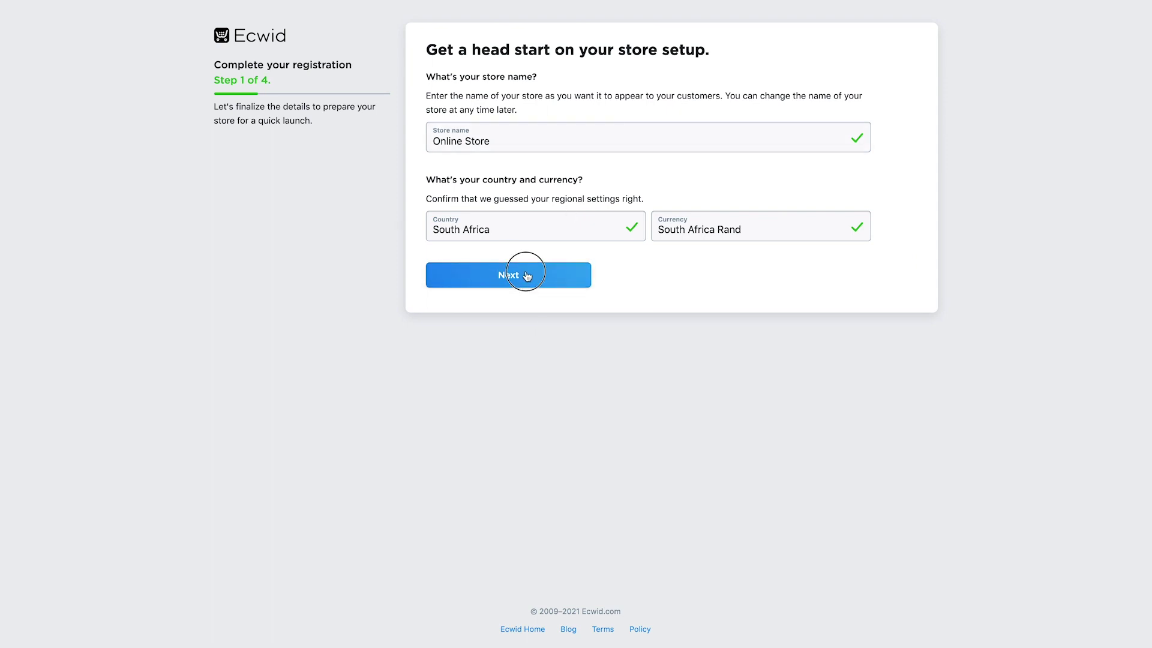
{"action": "type", "text": "Johannesburg"}
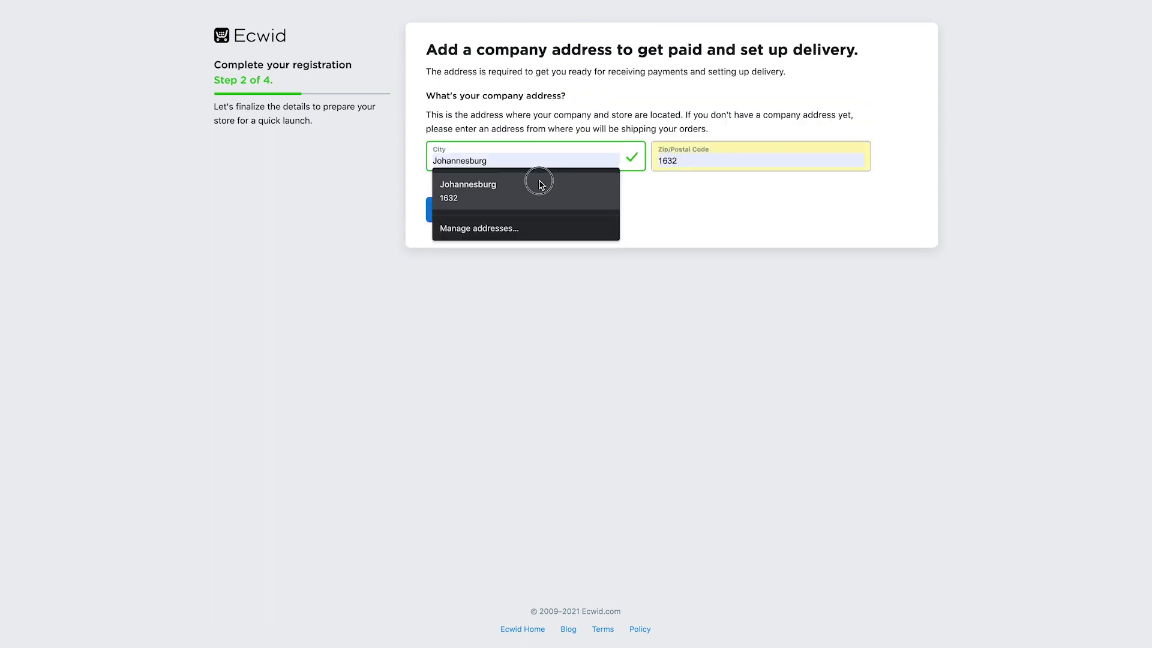
{"action": "left_click", "coordinate": [536, 178]}
{"action": "key", "text": "Return"}
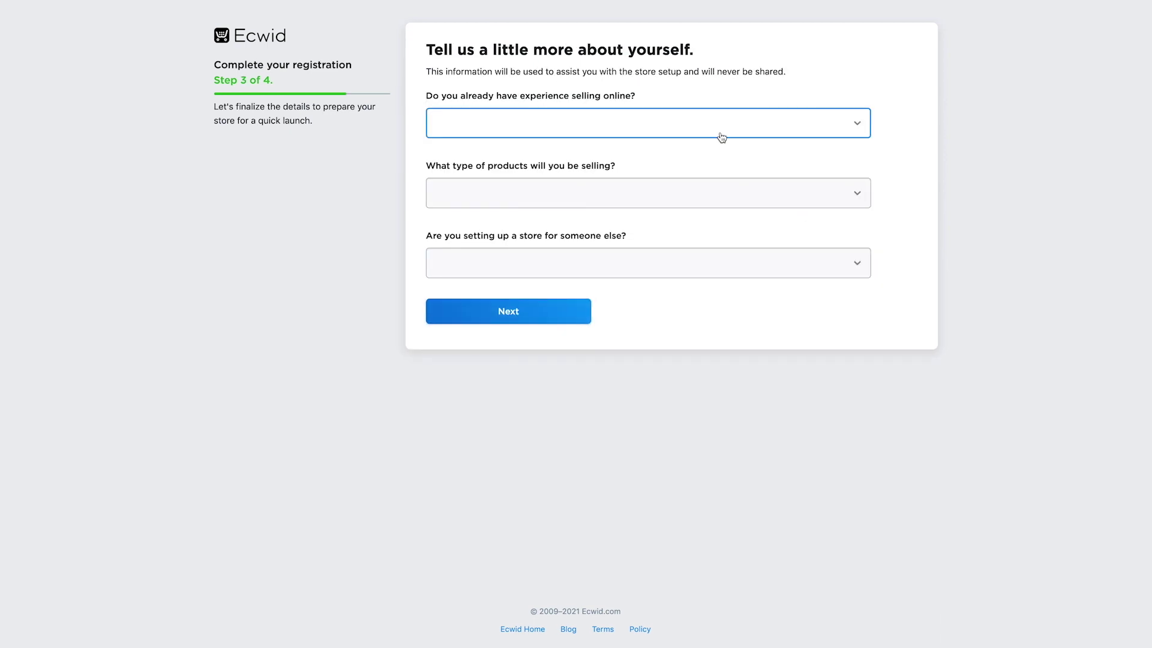
Answer the survey: just getting started, selling Apparel/Shoes/Accessories, not building for someone else
{"action": "left_click", "coordinate": [696, 122]}
{"action": "left_click", "coordinate": [580, 134]}
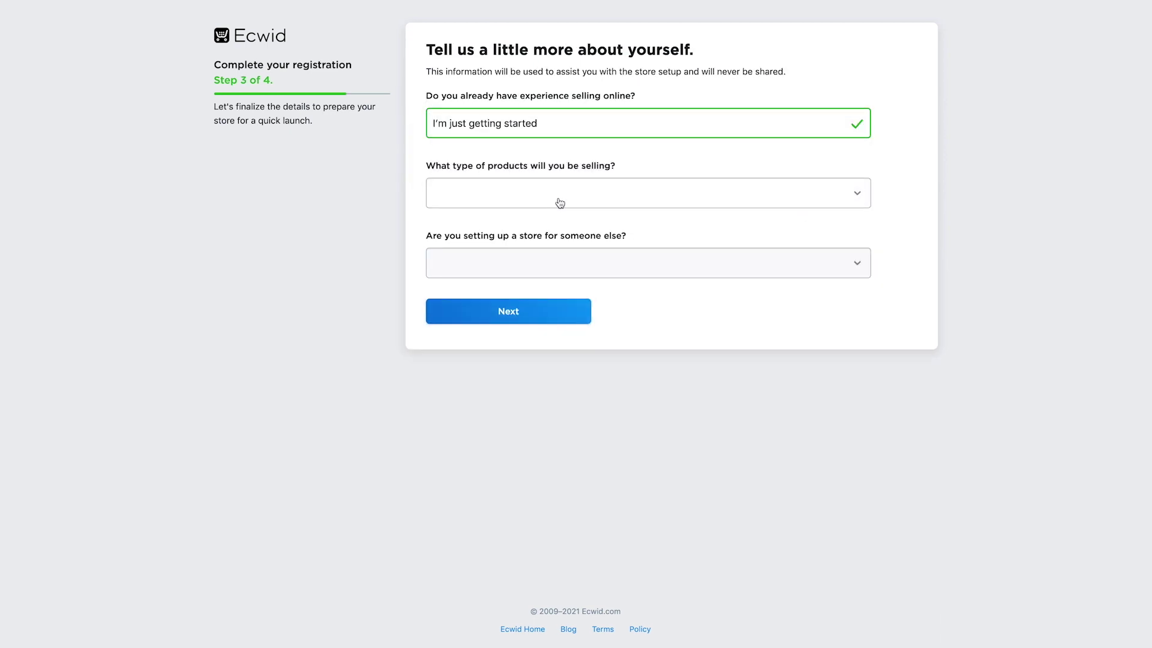
{"action": "left_click", "coordinate": [559, 203]}
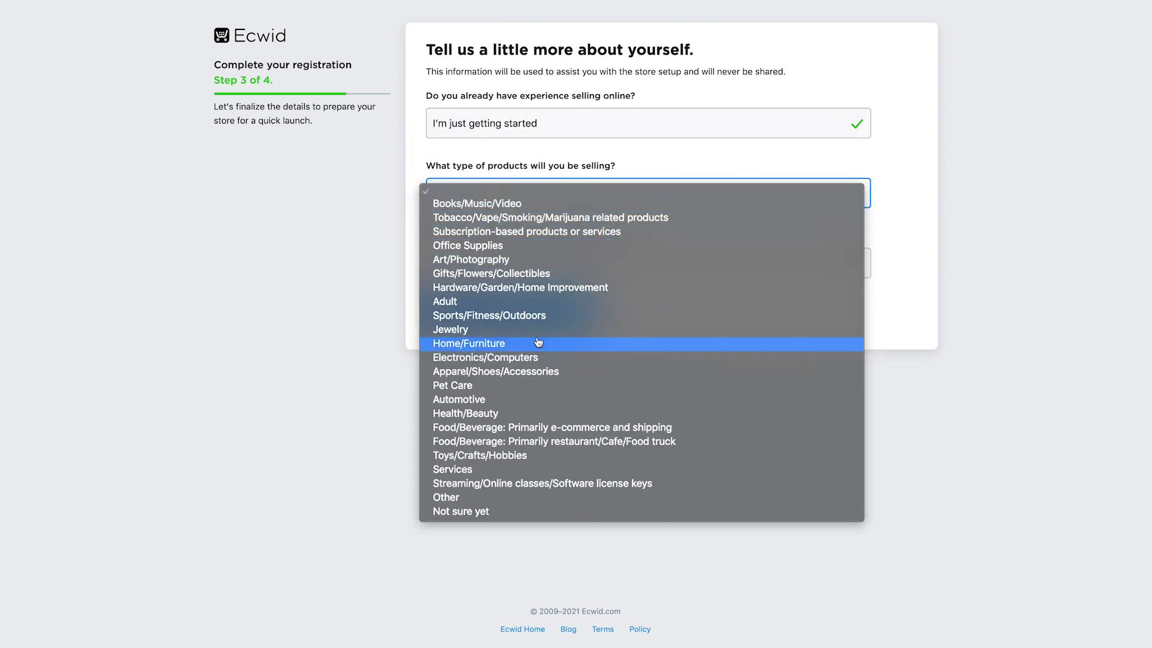
{"action": "left_click", "coordinate": [531, 371]}
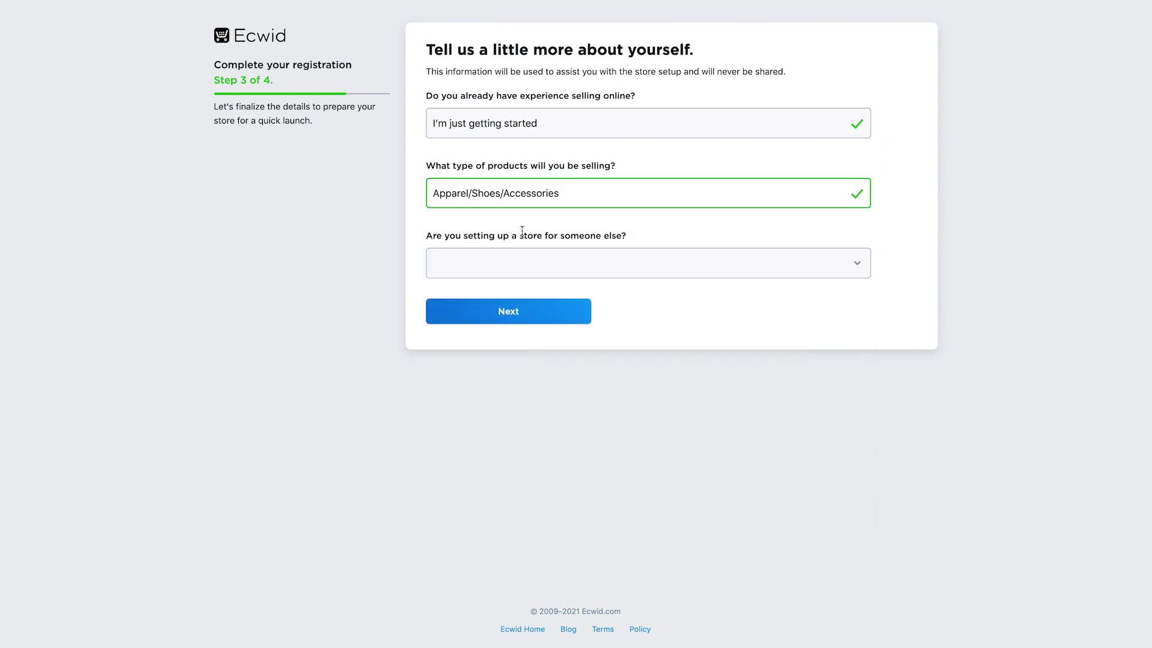
{"action": "left_click", "coordinate": [522, 265]}
{"action": "left_click", "coordinate": [421, 288]}
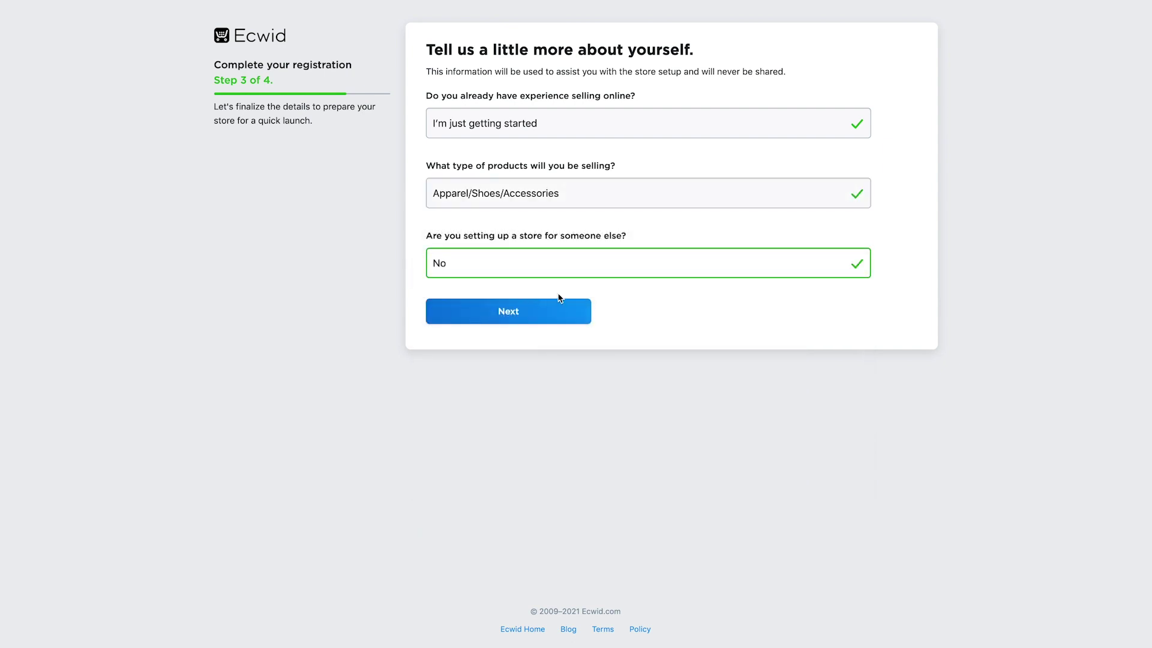
{"action": "left_click", "coordinate": [539, 310]}
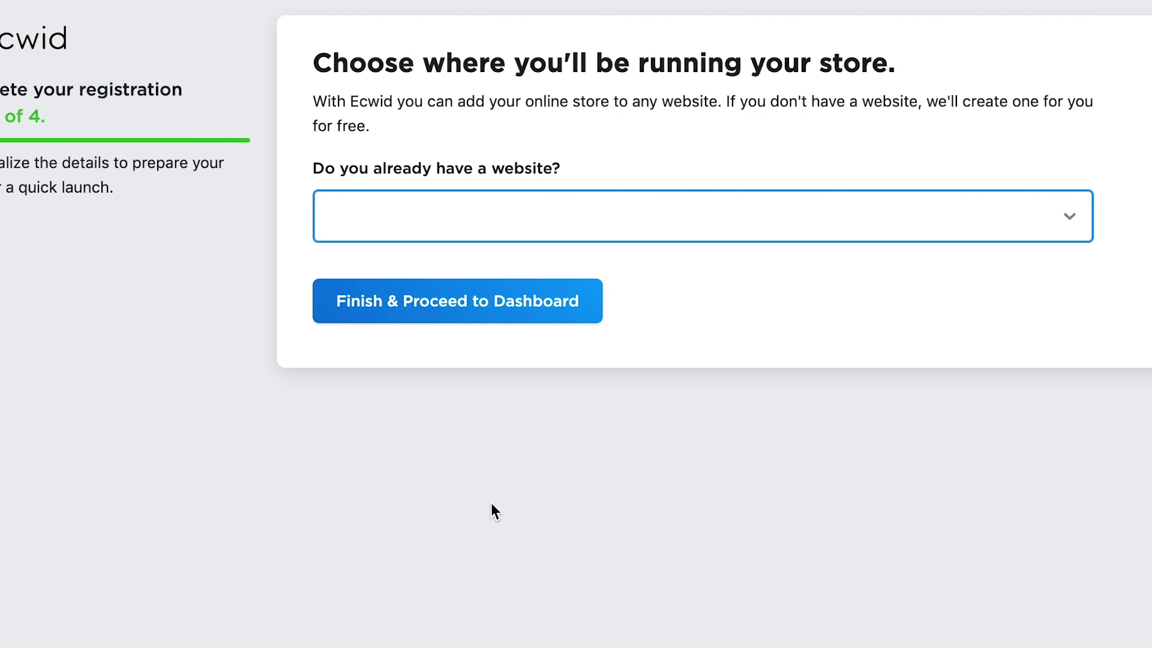
Answer No to an existing website, take the free justnje address and proceed to the dashboard
{"action": "left_click", "coordinate": [419, 223]}
{"action": "left_click", "coordinate": [355, 262]}
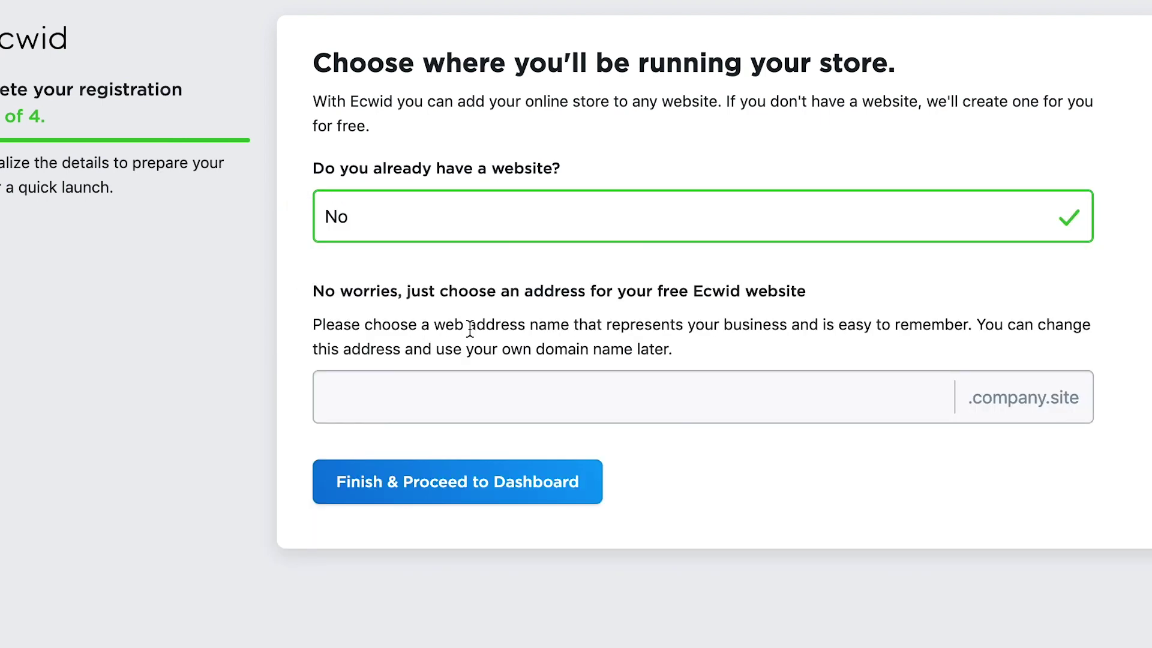
{"action": "left_click", "coordinate": [557, 415]}
{"action": "type", "text": "justnje"}
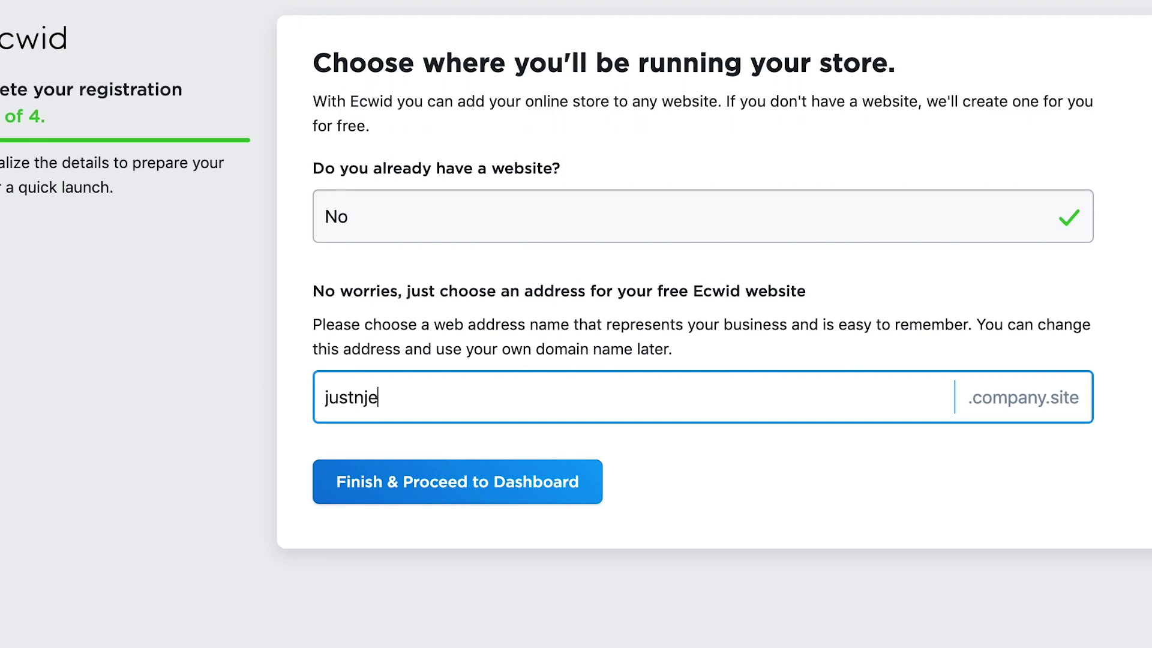
{"action": "left_click", "coordinate": [449, 481]}
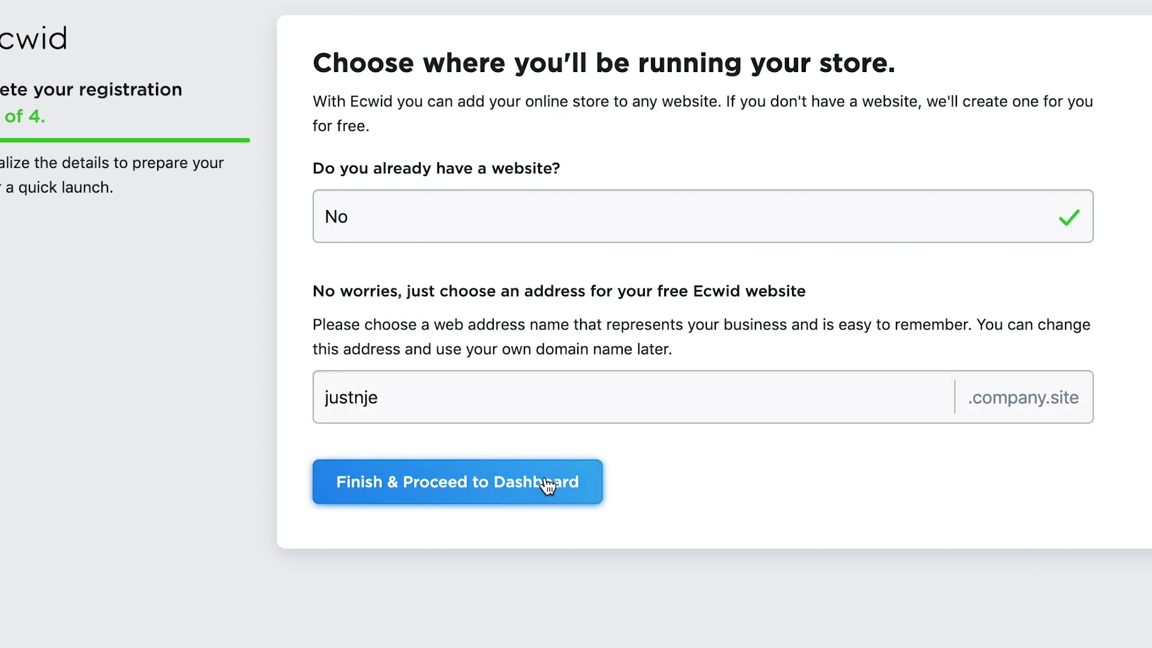
{"action": "left_click", "coordinate": [567, 466]}
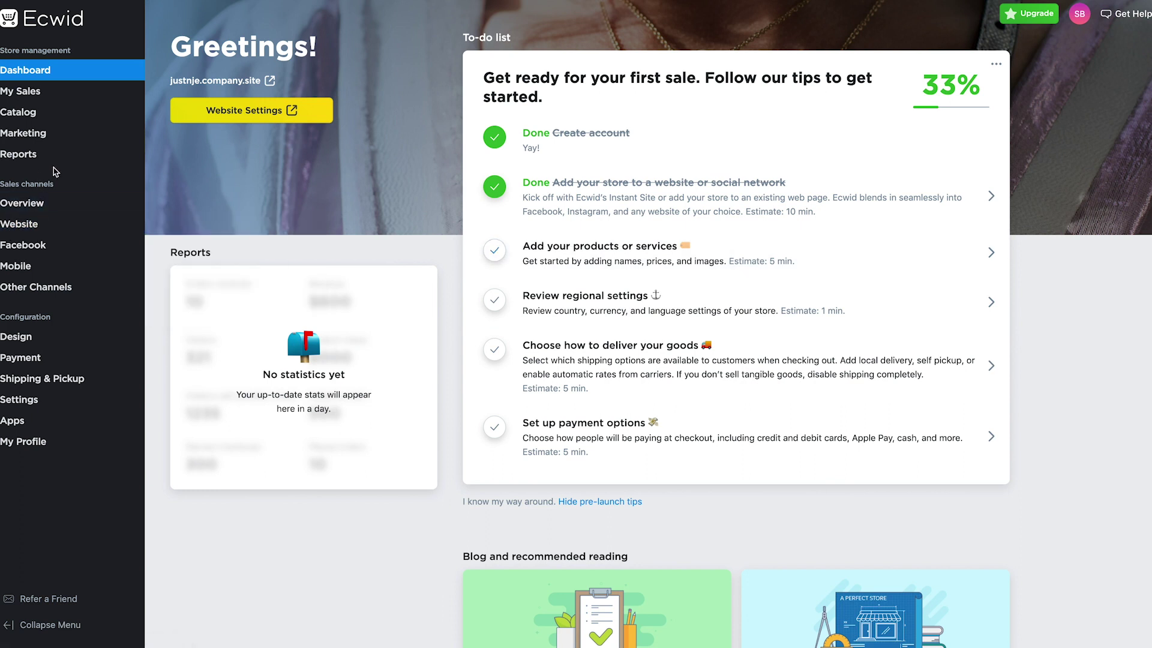
Select all nine sample products in the catalog and bulk-delete them
{"action": "left_click", "coordinate": [36, 90]}
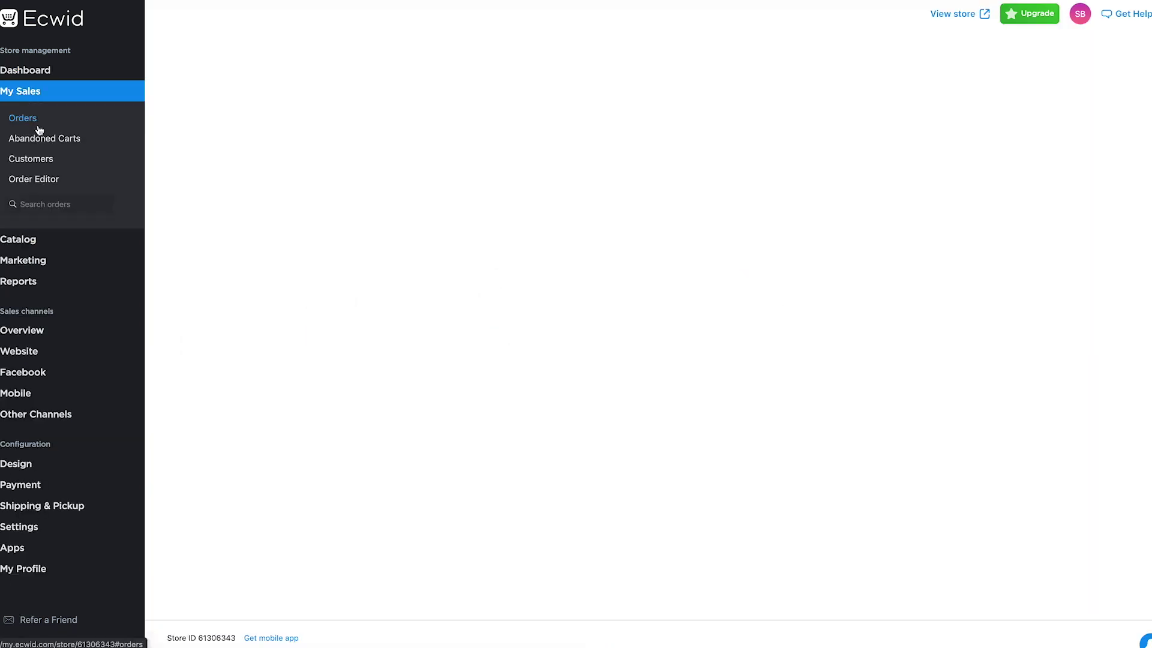
{"action": "left_click", "coordinate": [26, 240]}
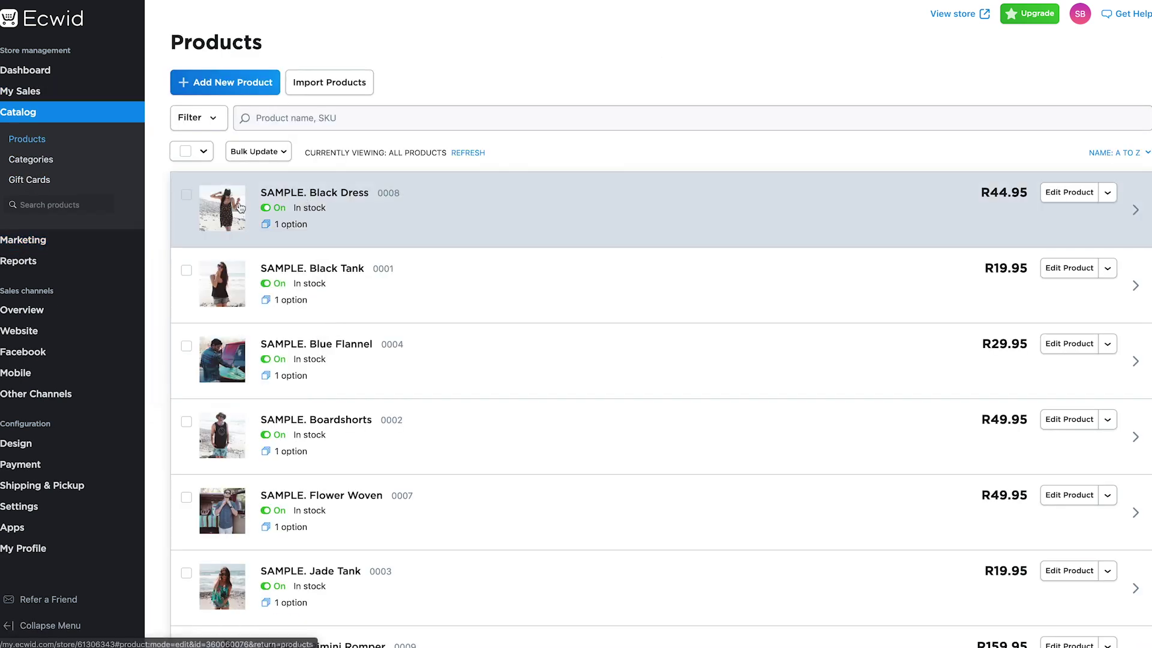
{"action": "left_click", "coordinate": [185, 152]}
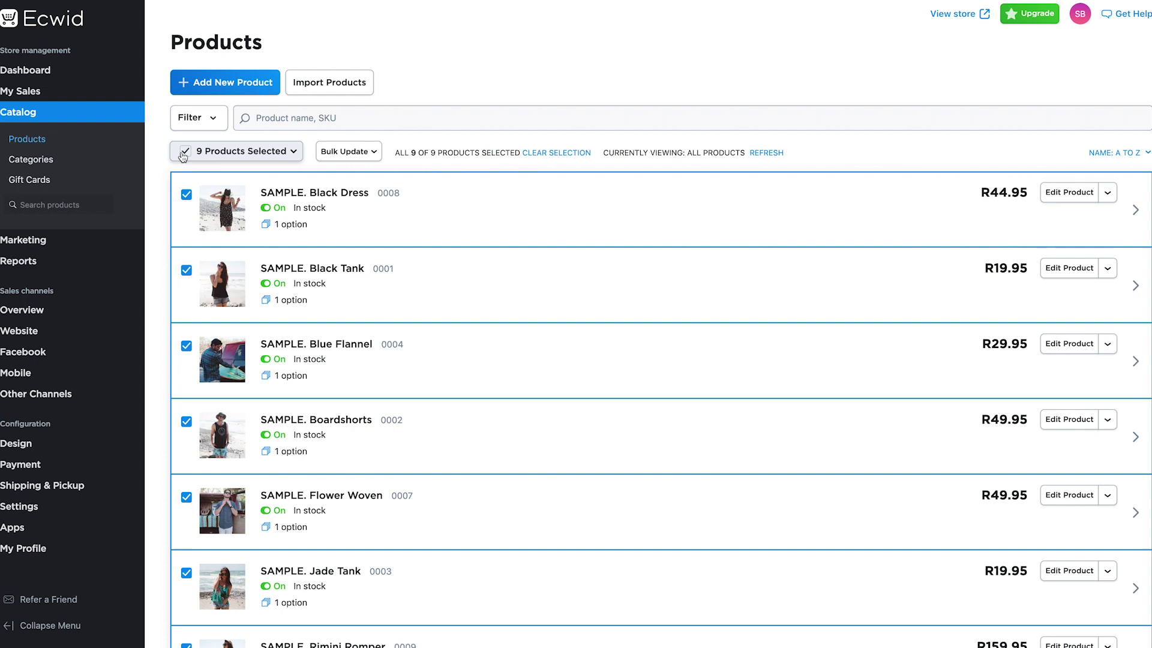
{"action": "left_click", "coordinate": [362, 152]}
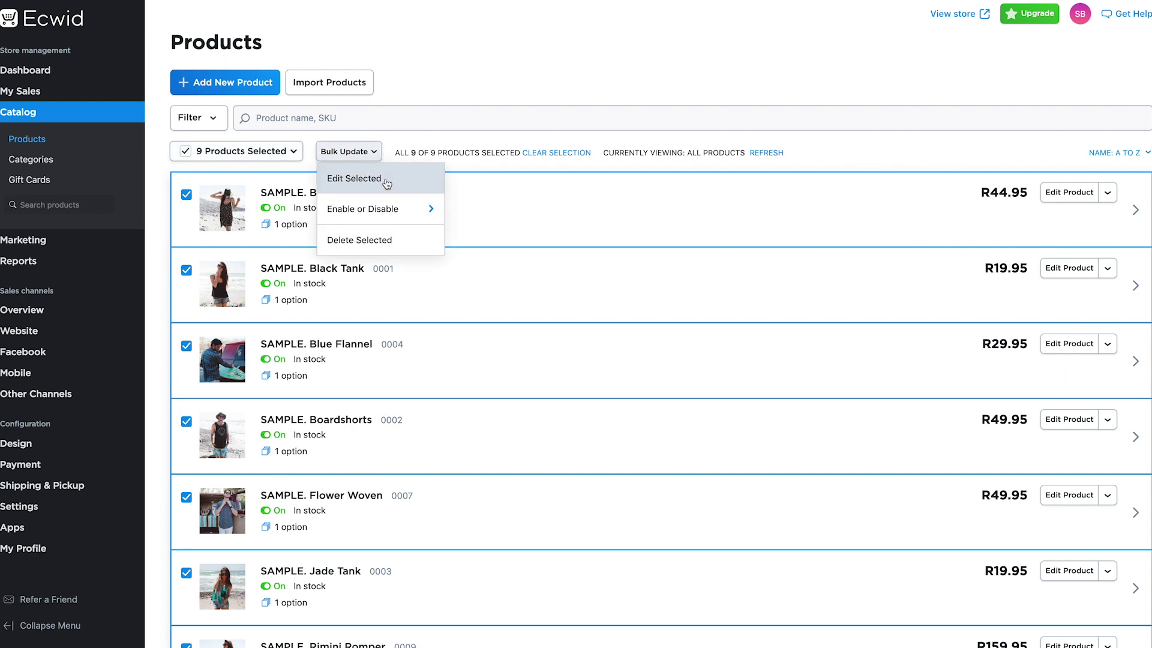
{"action": "left_click", "coordinate": [379, 240]}
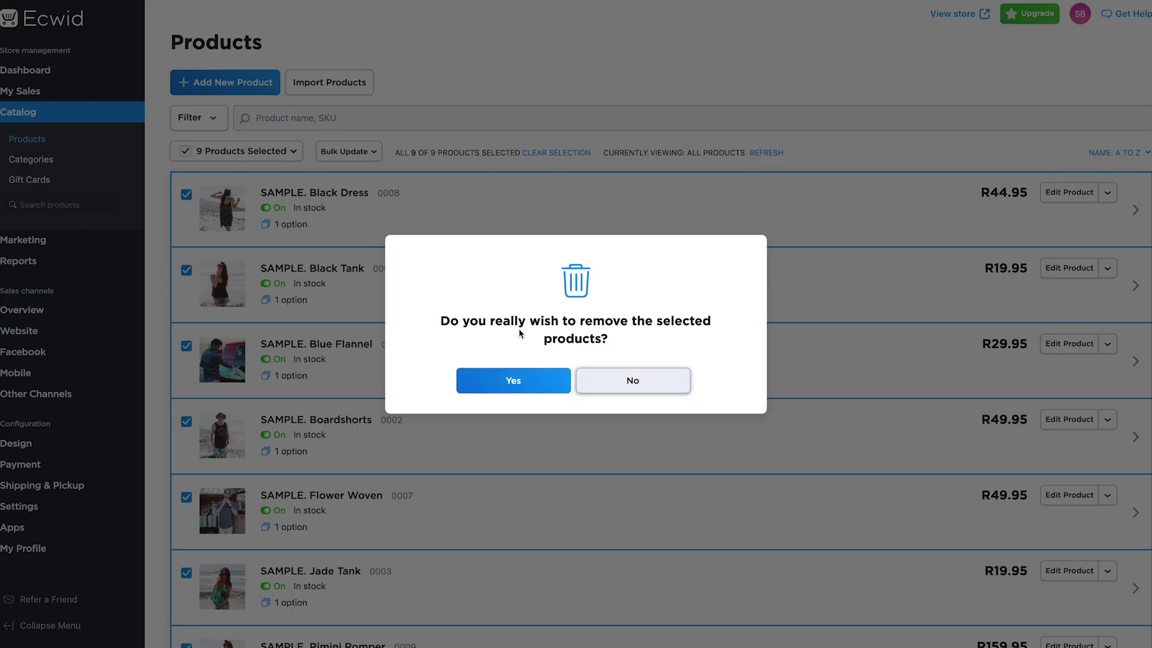
{"action": "left_click", "coordinate": [524, 393]}
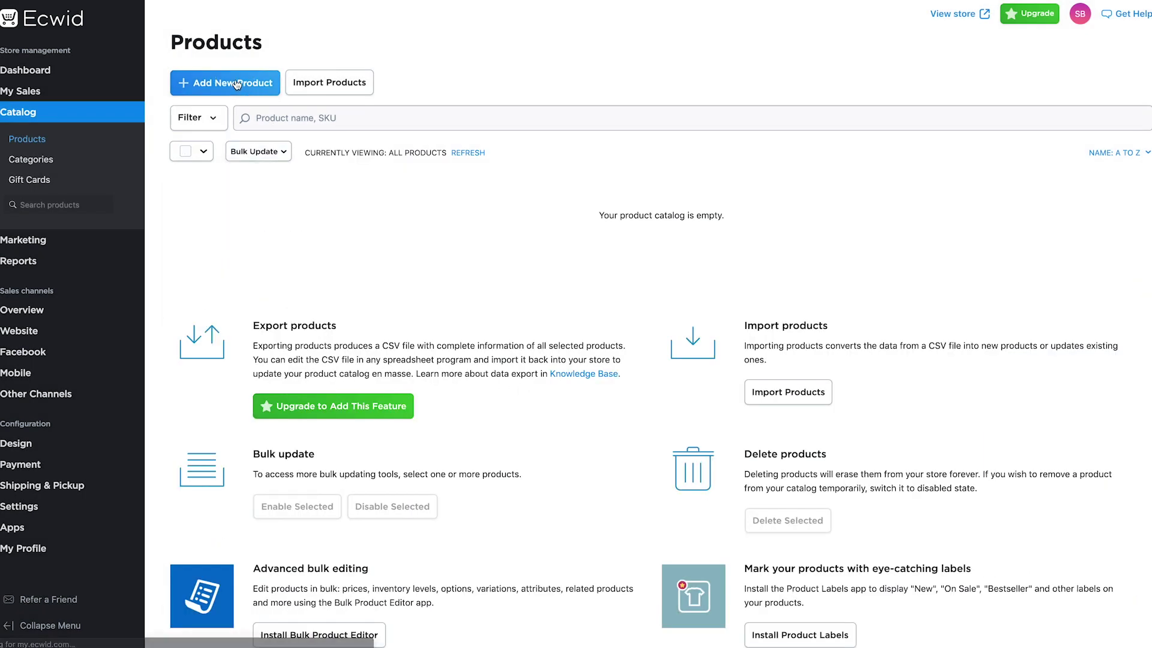
Add a new product named Sbindi Gang Cap and upload the blue cap photo
{"action": "left_click", "coordinate": [261, 84]}
{"action": "left_click", "coordinate": [340, 260]}
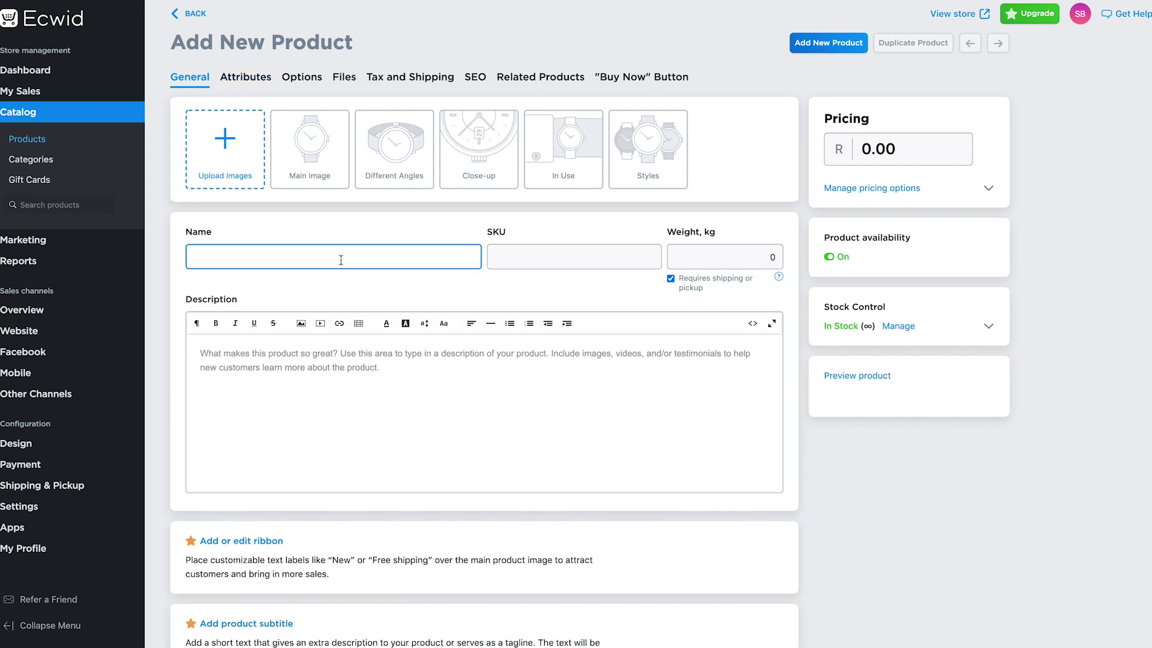
{"action": "type", "text": "Sbindi Gang Cap"}
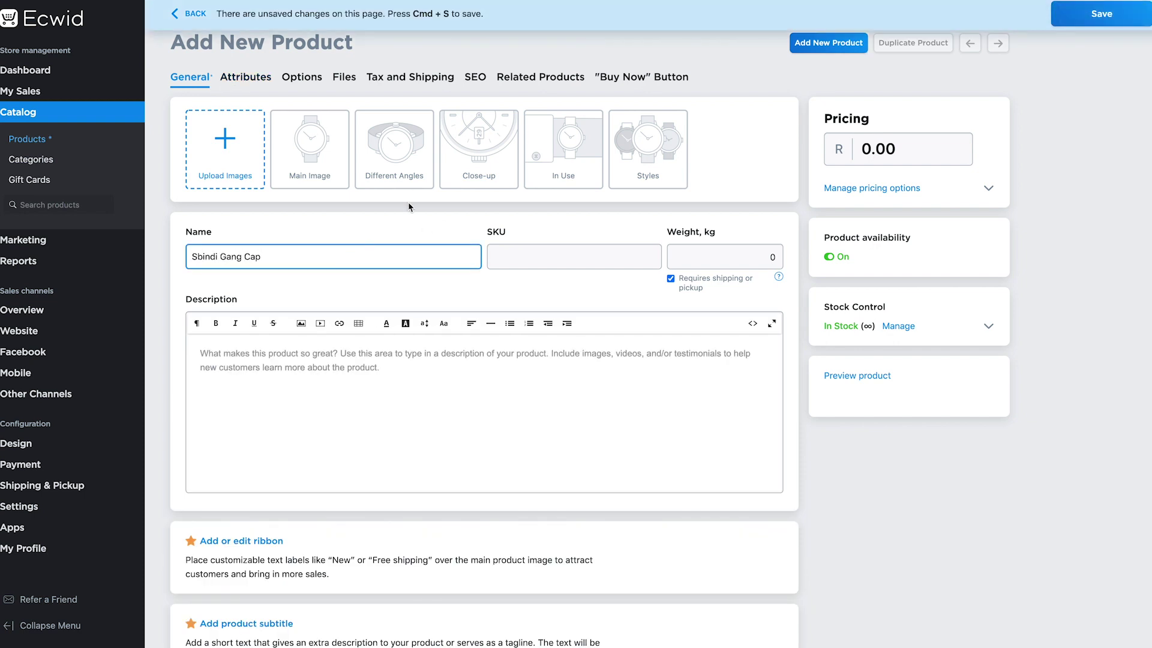
{"action": "left_click", "coordinate": [238, 167]}
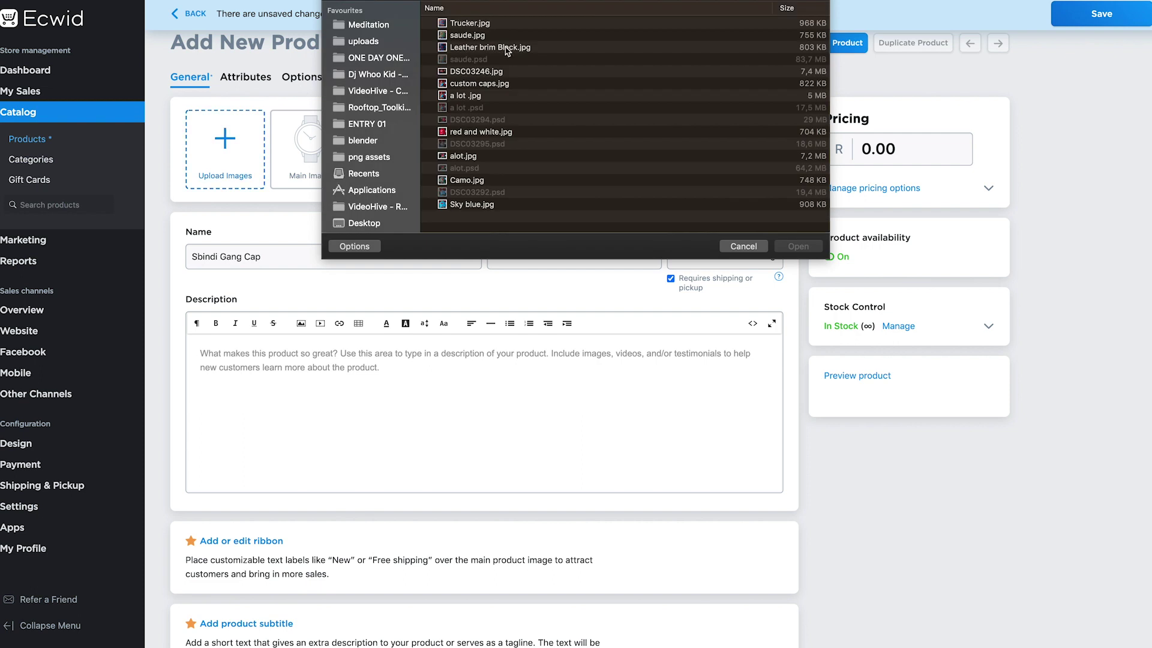
{"action": "left_click", "coordinate": [495, 83]}
{"action": "double_click", "coordinate": [448, 205]}
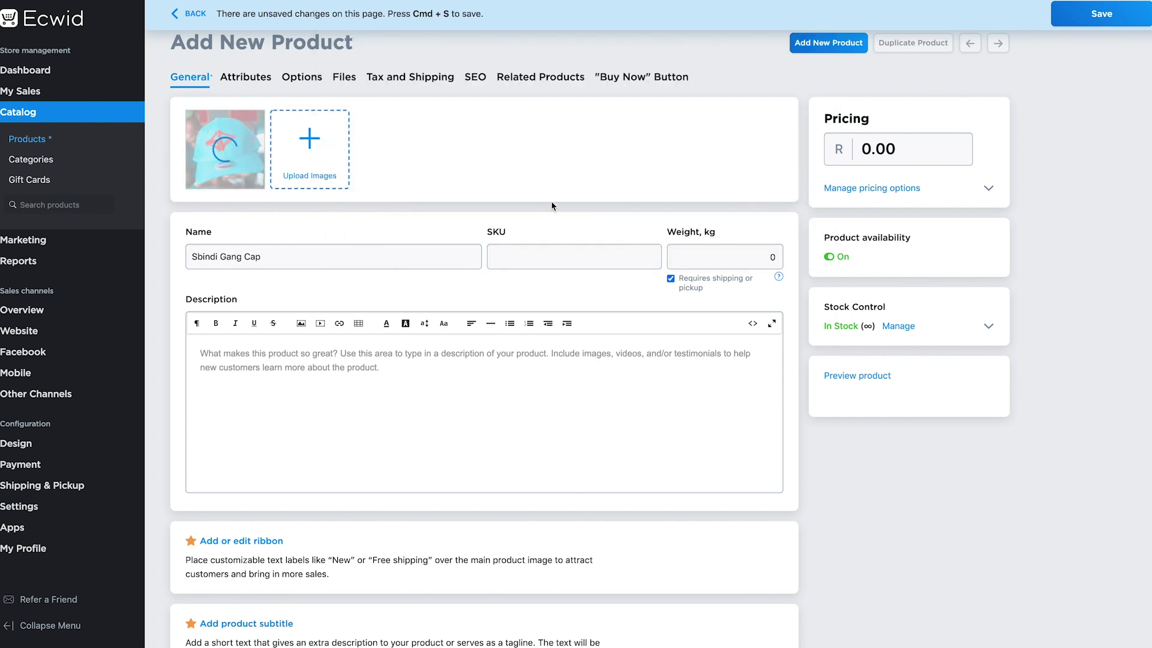
Give the cap a short description and a 300.00 price, then save it
{"action": "left_click", "coordinate": [420, 380]}
{"action": "type", "text": "this cap is too much, too much!"}
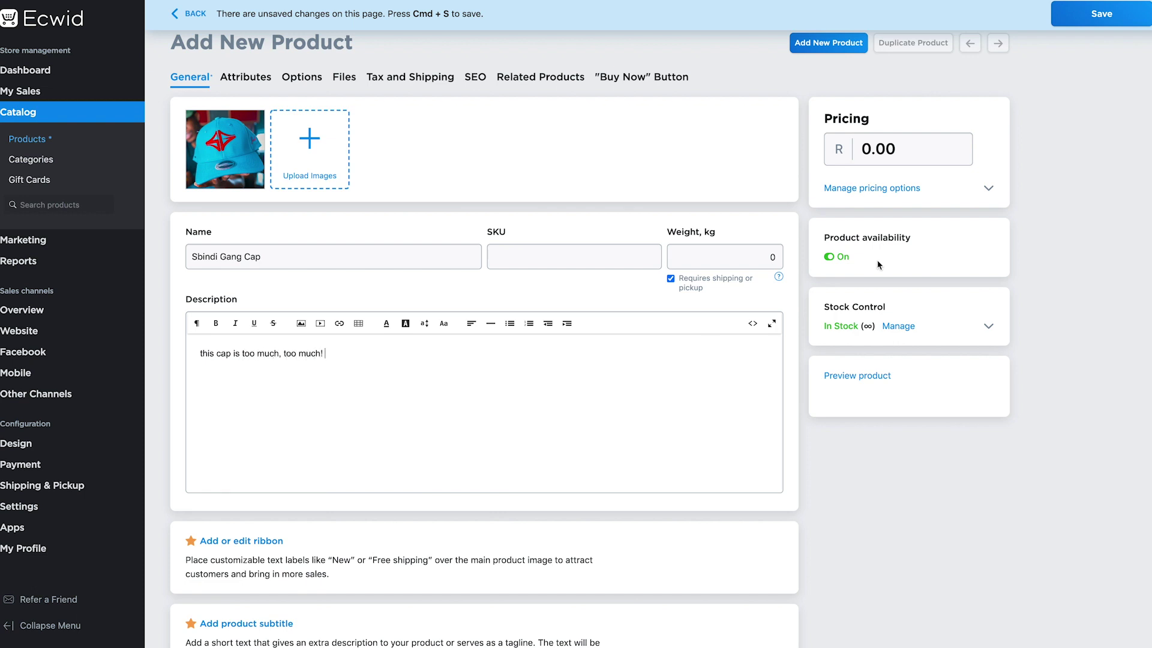
{"action": "left_click", "coordinate": [900, 149]}
{"action": "type", "text": "30"}
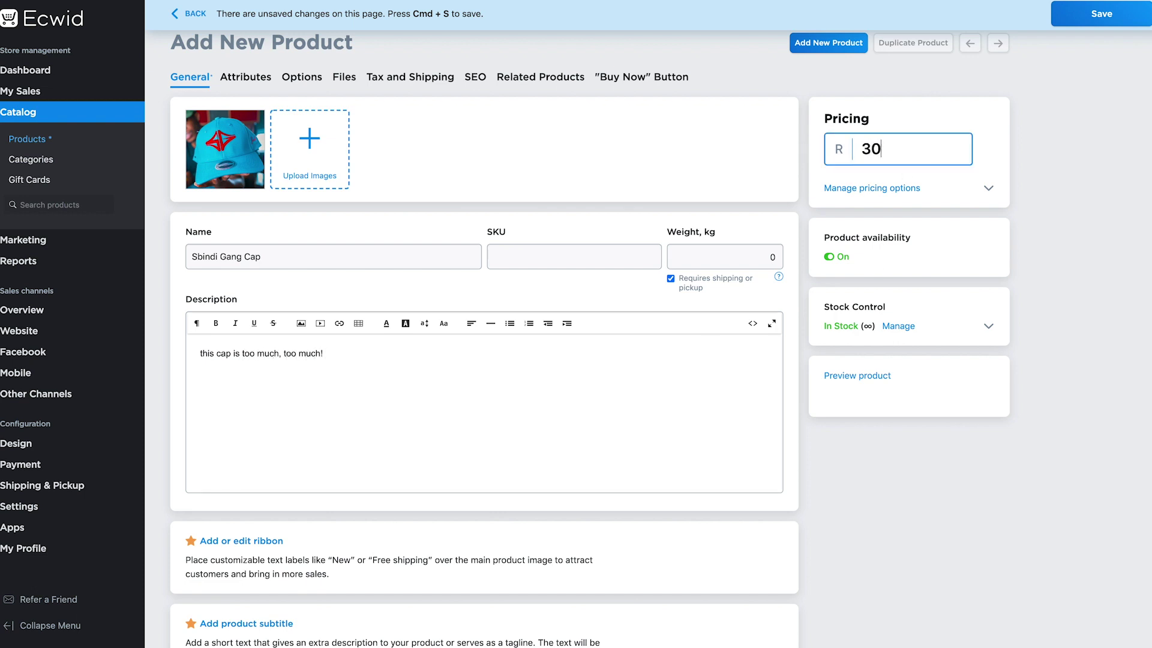
{"action": "left_click", "coordinate": [1094, 17]}
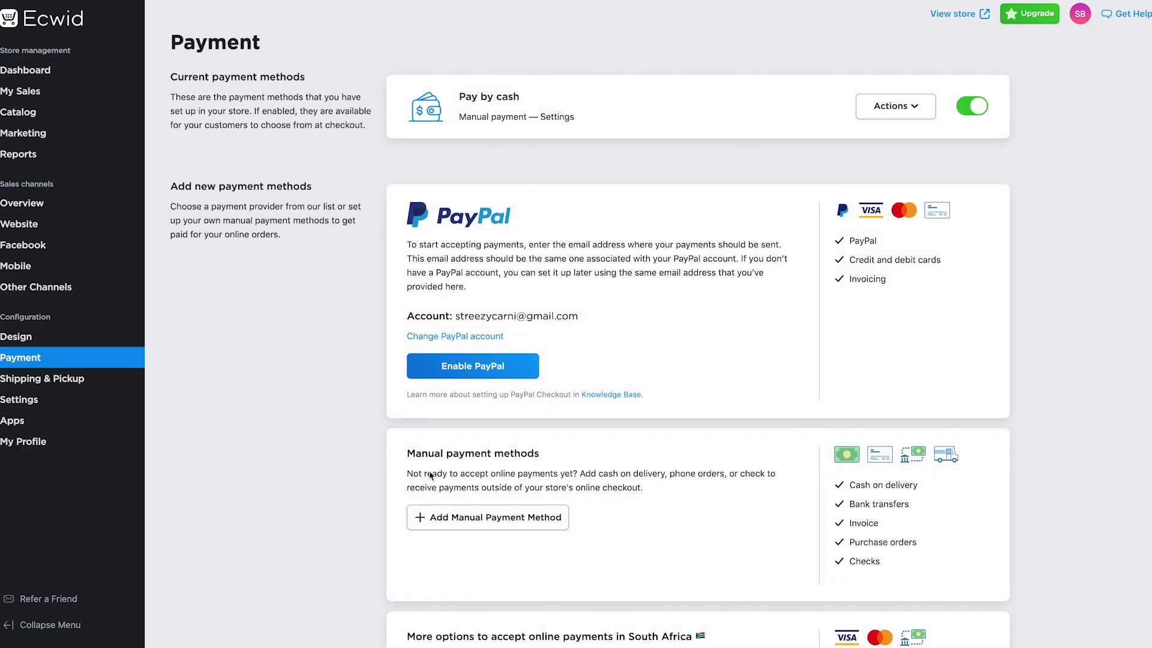
{"action": "scroll", "coordinate": [490, 515], "scroll_direction": "down", "scroll_amount": 5}
Choose PayFast from the South African online payment processors
{"action": "left_click", "coordinate": [472, 483]}
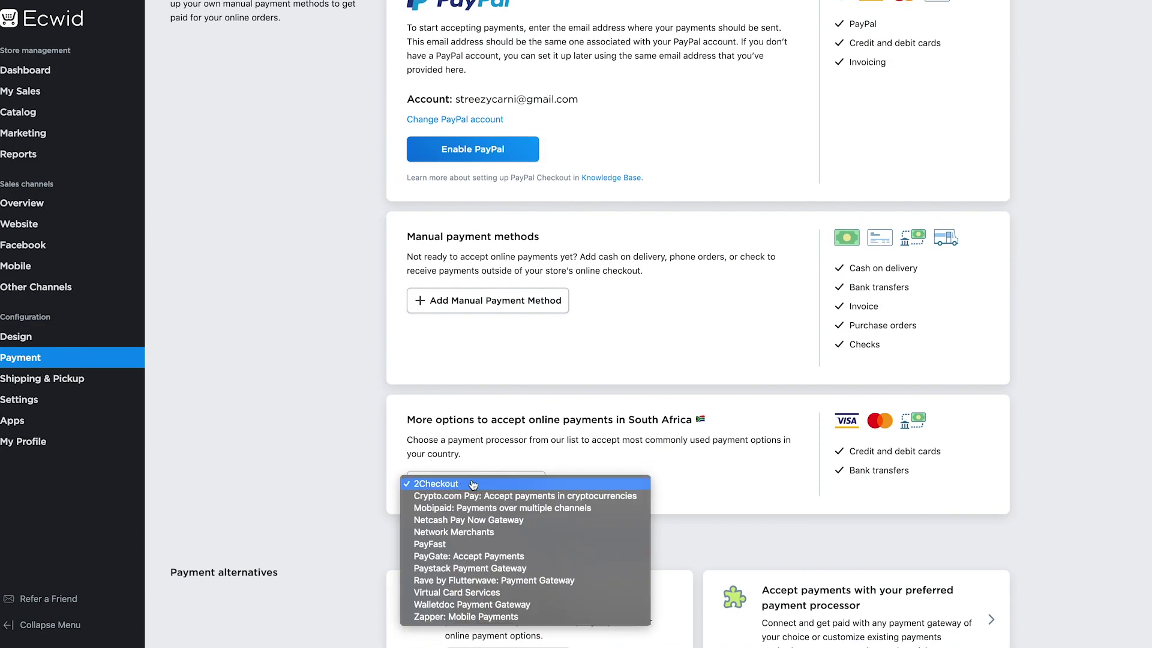
{"action": "left_click", "coordinate": [527, 544]}
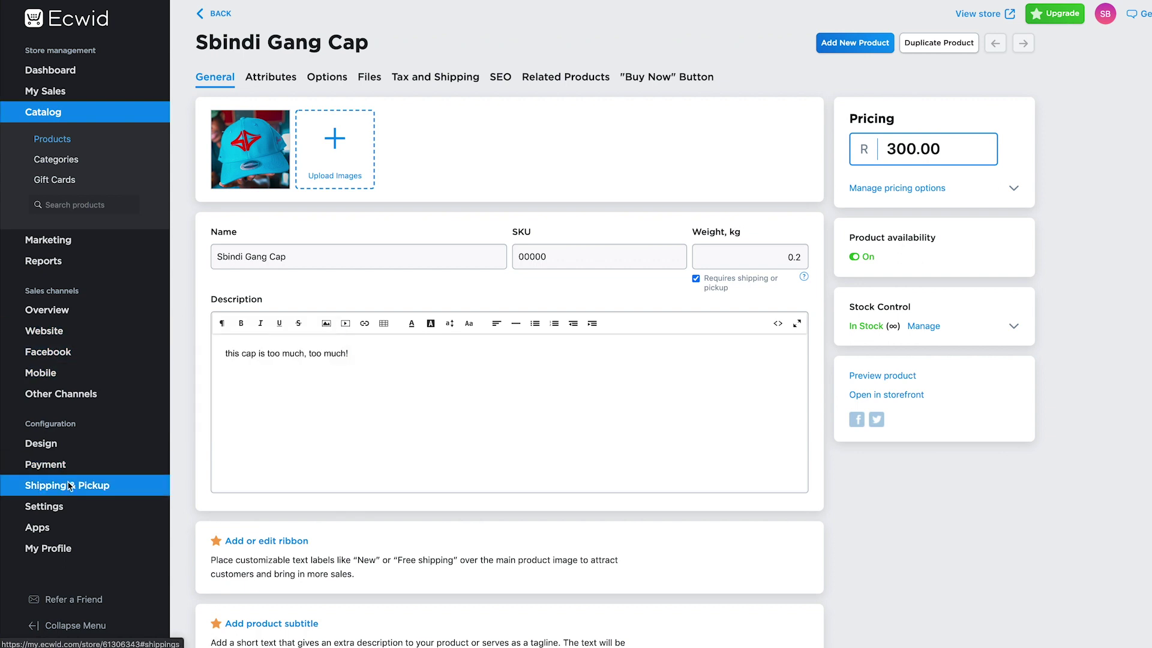
Set up the custom carrier Sbindi gang with a flat rate of 100 and reveal the region options
{"action": "left_click", "coordinate": [70, 486]}
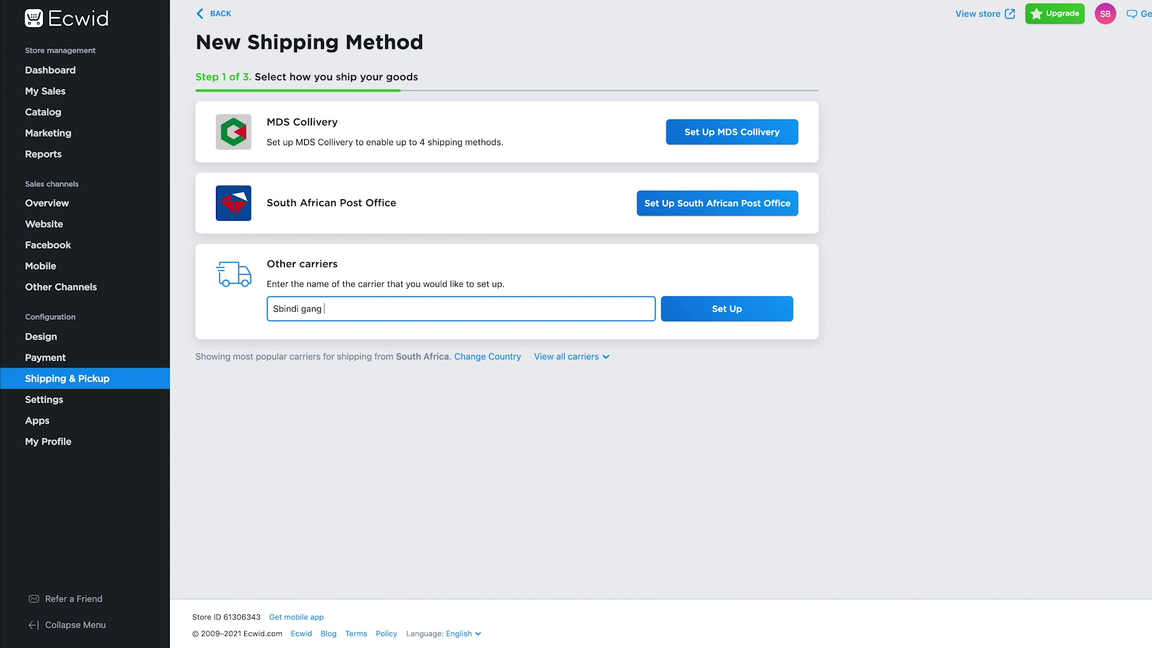
{"action": "left_click", "coordinate": [760, 310]}
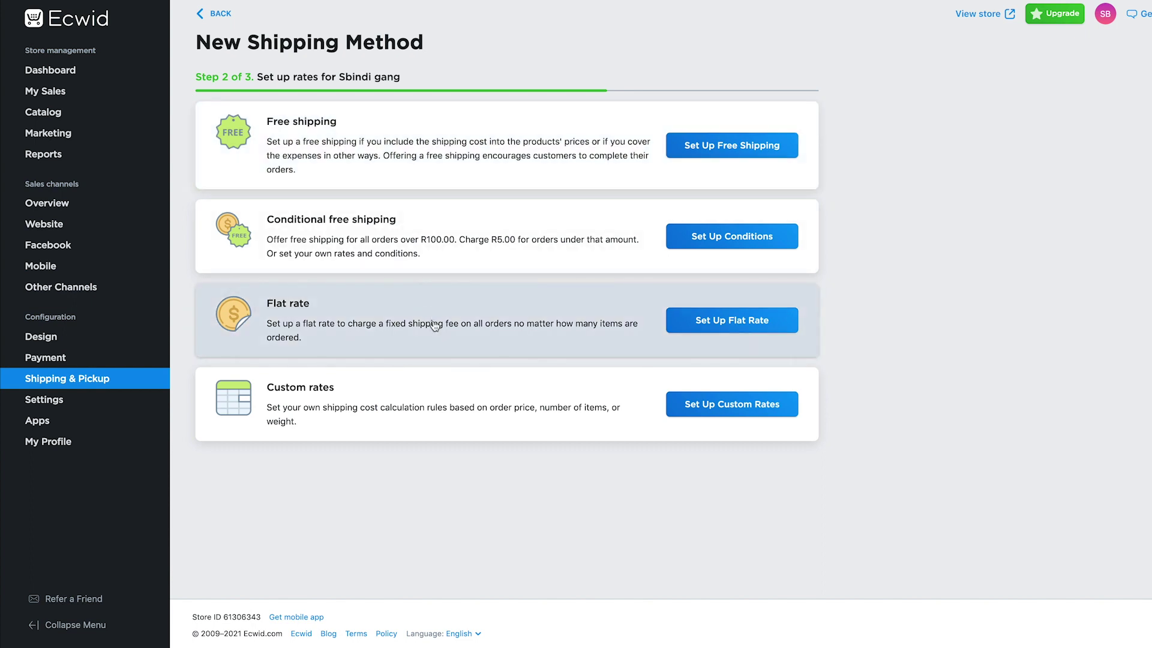
{"action": "left_click", "coordinate": [435, 324]}
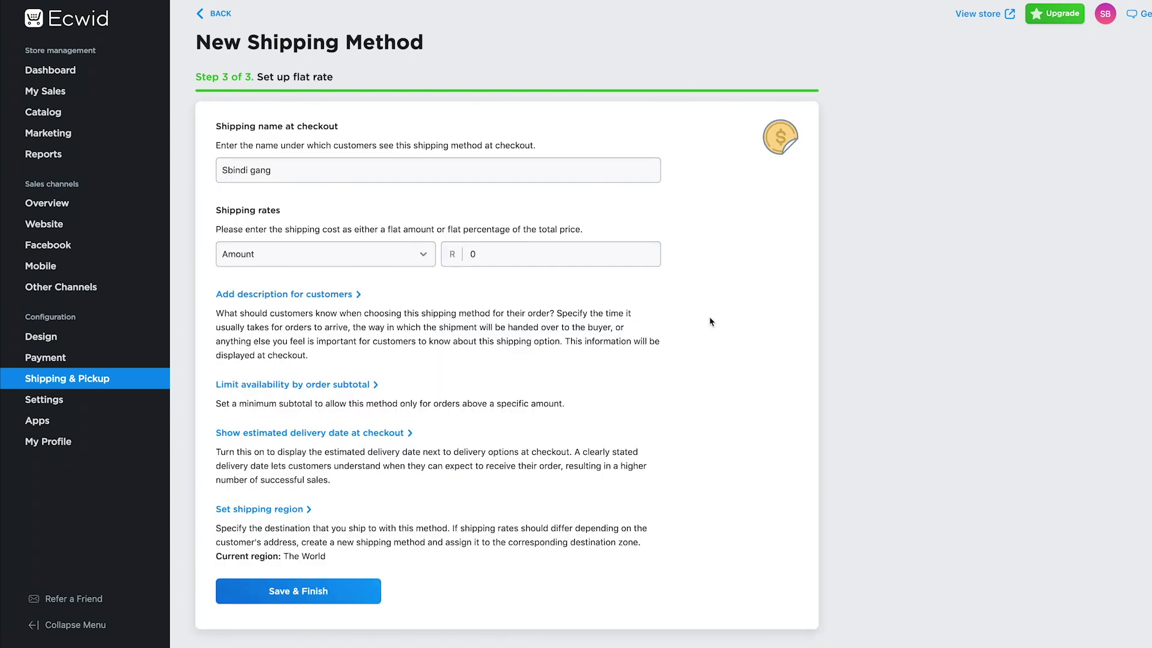
{"action": "left_click", "coordinate": [487, 252]}
{"action": "type", "text": "100"}
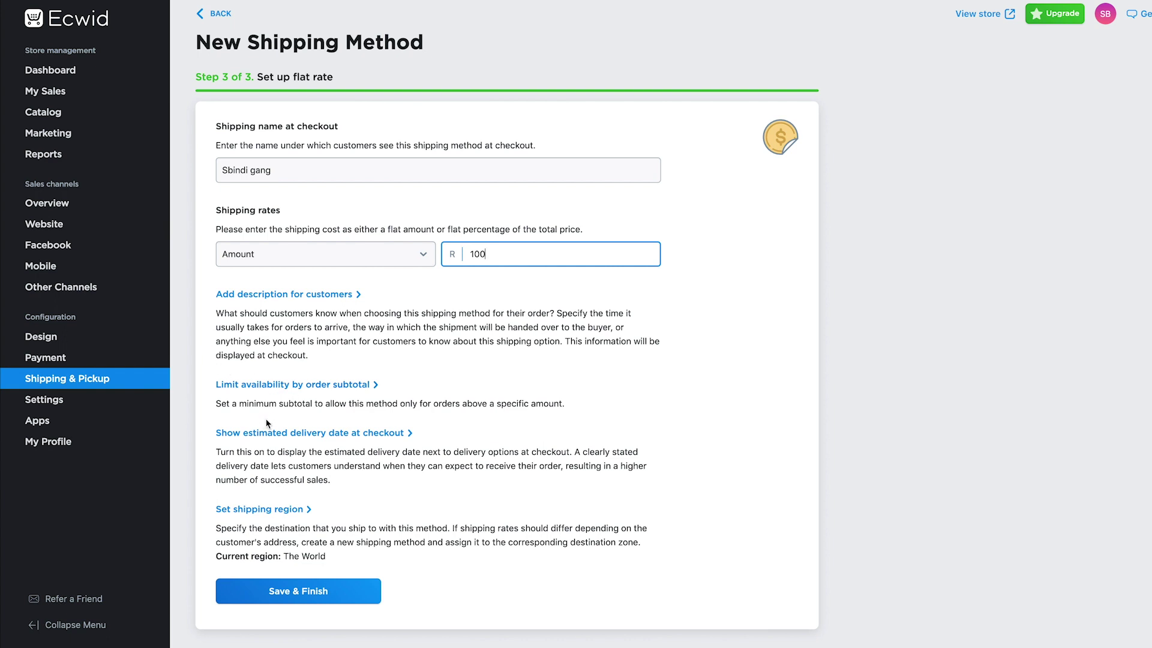
{"action": "left_click", "coordinate": [278, 509]}
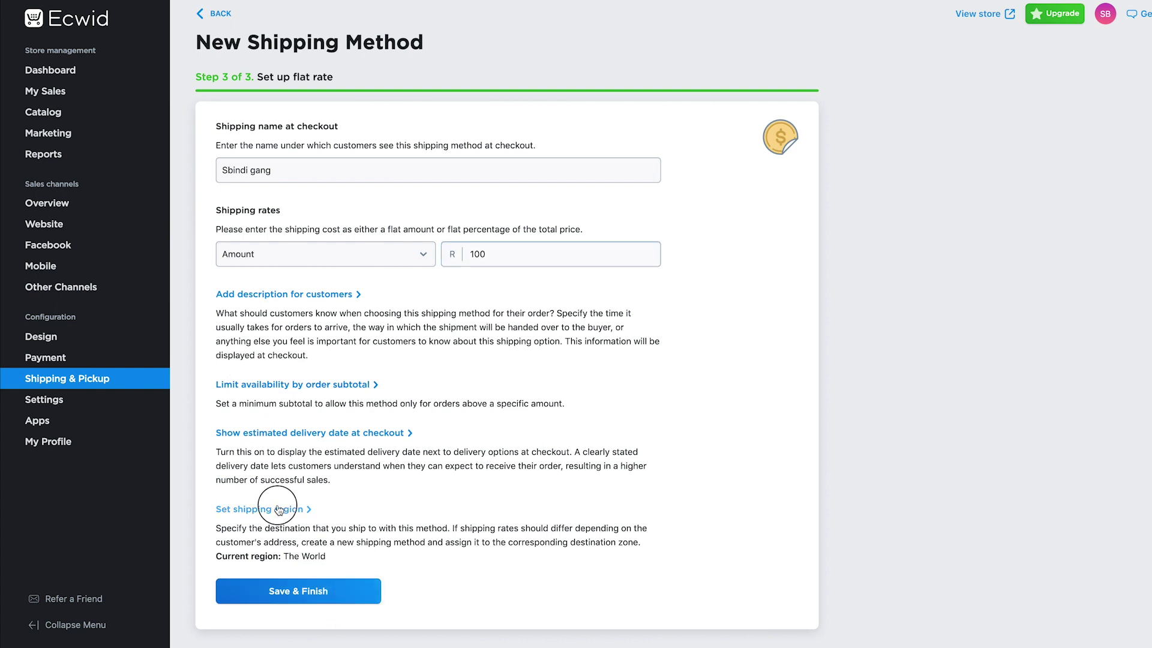
{"action": "scroll", "coordinate": [283, 506], "scroll_direction": "down", "scroll_amount": 2}
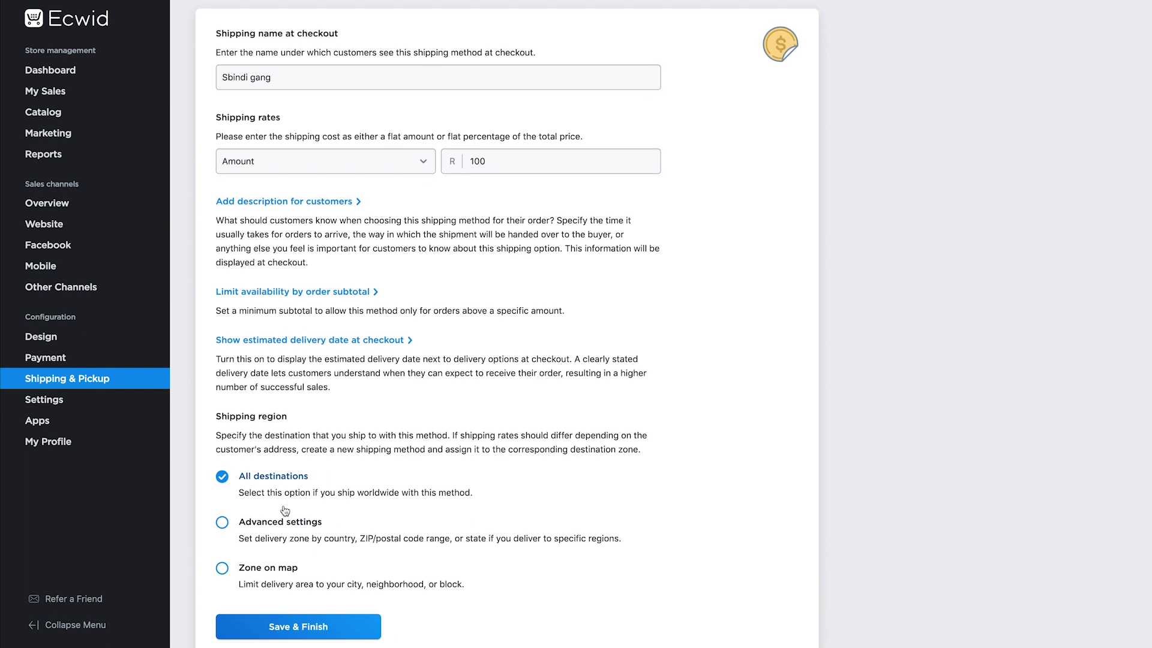
{"action": "scroll", "coordinate": [283, 509], "scroll_direction": "down", "scroll_amount": 1}
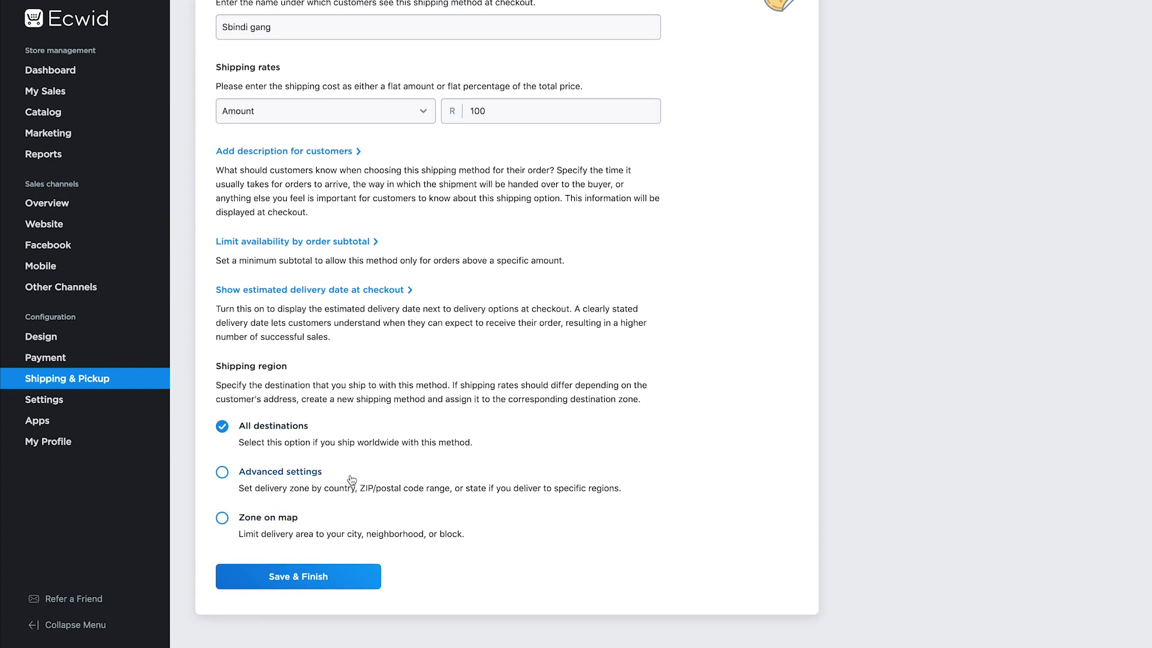
Restrict the shipping zone to South Africa and save the Sbindi gang method
{"action": "left_click", "coordinate": [284, 473]}
{"action": "left_click", "coordinate": [333, 516]}
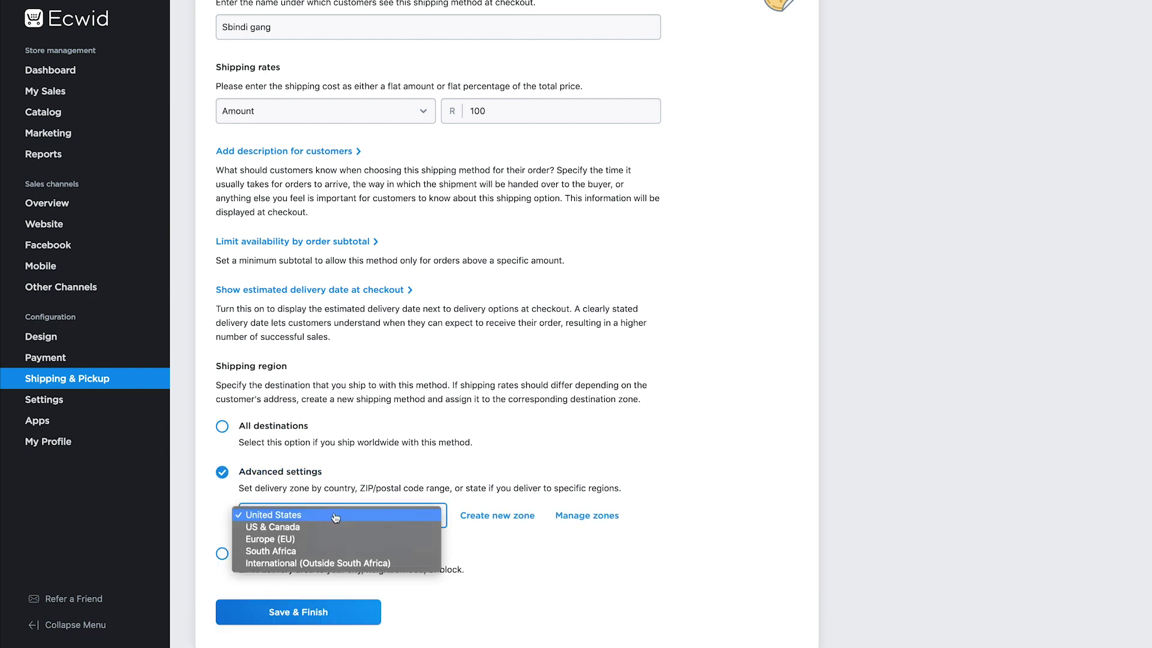
{"action": "left_click", "coordinate": [315, 550]}
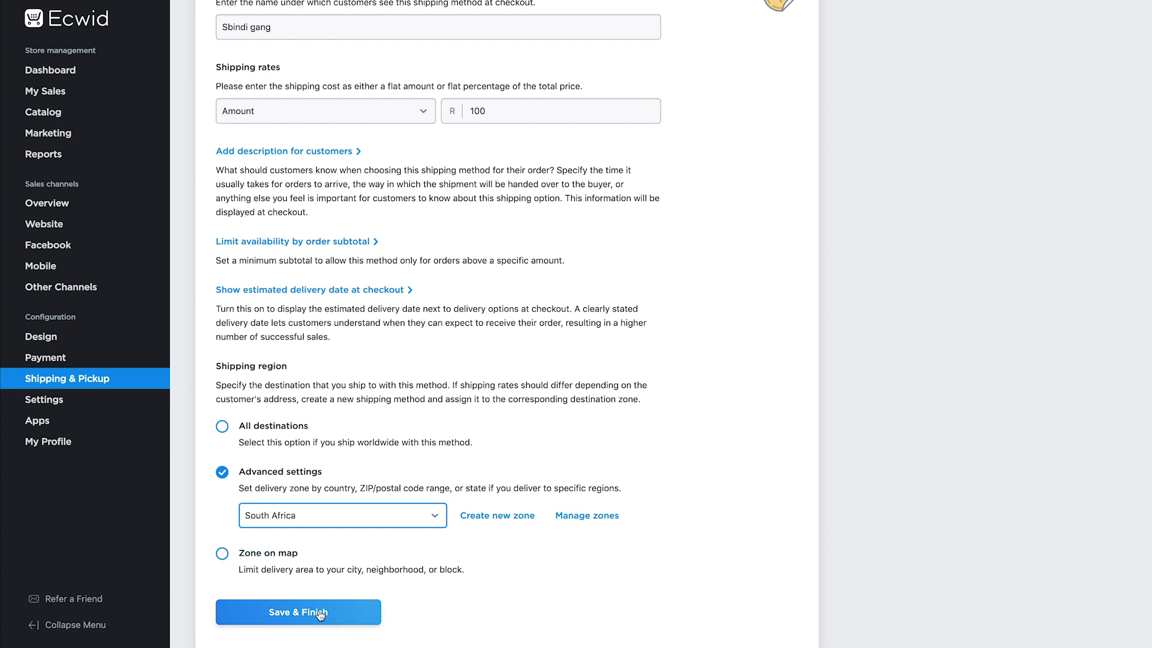
{"action": "left_click", "coordinate": [342, 619]}
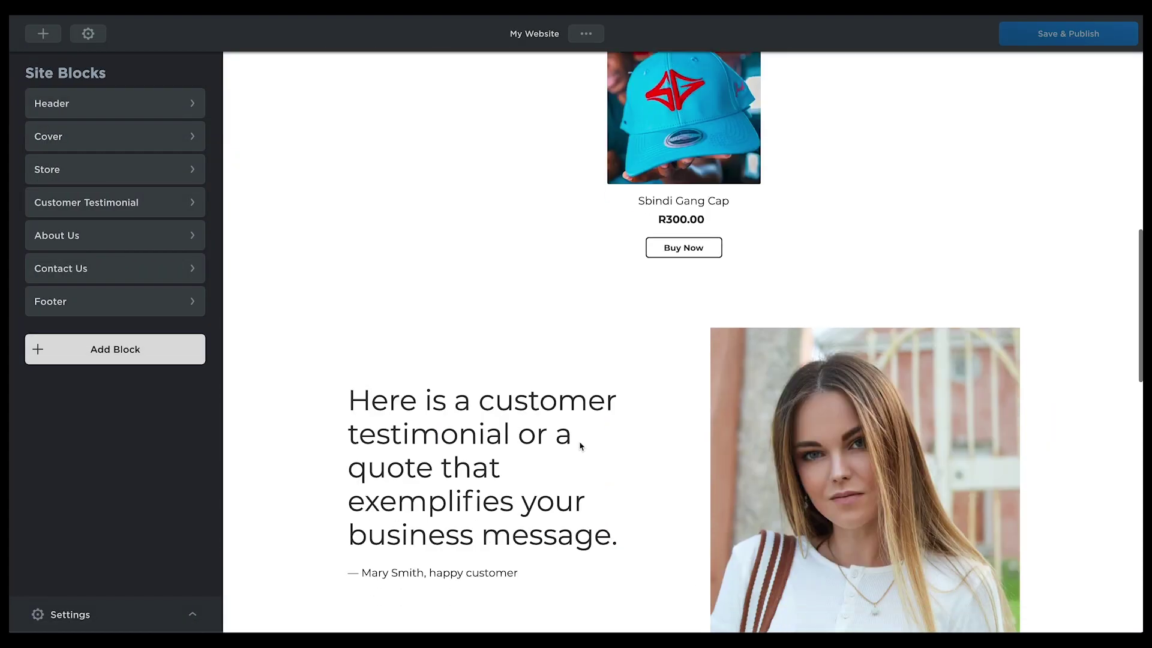
{"action": "scroll", "coordinate": [579, 450], "scroll_direction": "up", "scroll_amount": 10}
Replace the cover block's image with the custom caps.jpg photo
{"action": "left_click", "coordinate": [78, 102]}
{"action": "left_click", "coordinate": [158, 100]}
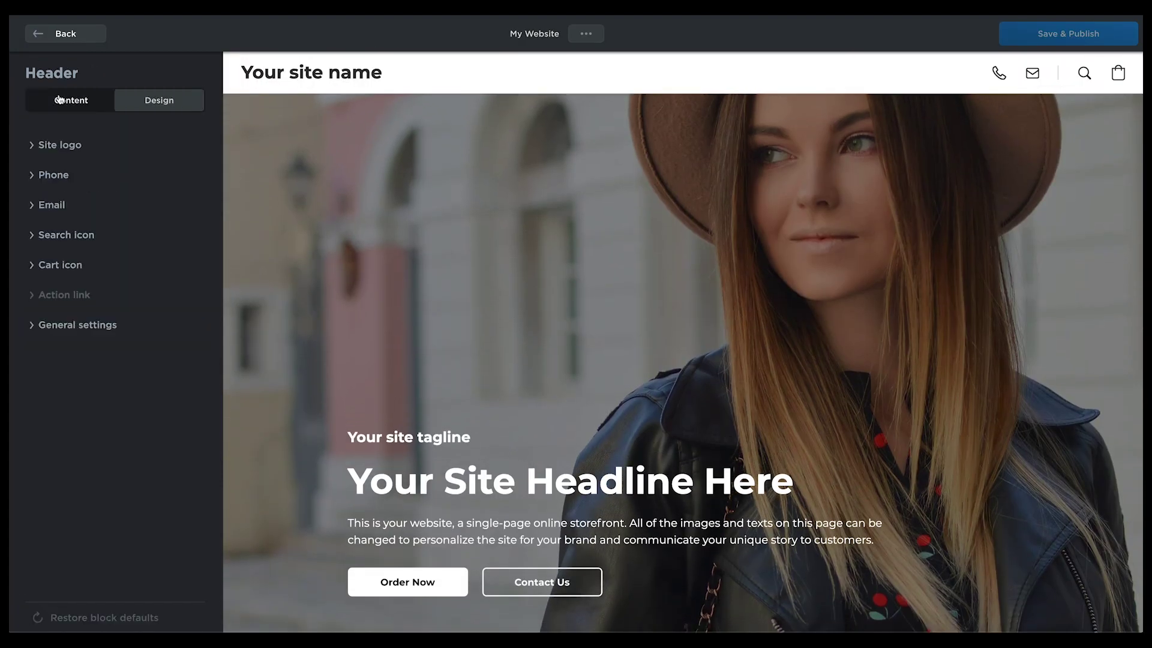
{"action": "left_click", "coordinate": [147, 387]}
{"action": "double_click", "coordinate": [486, 97]}
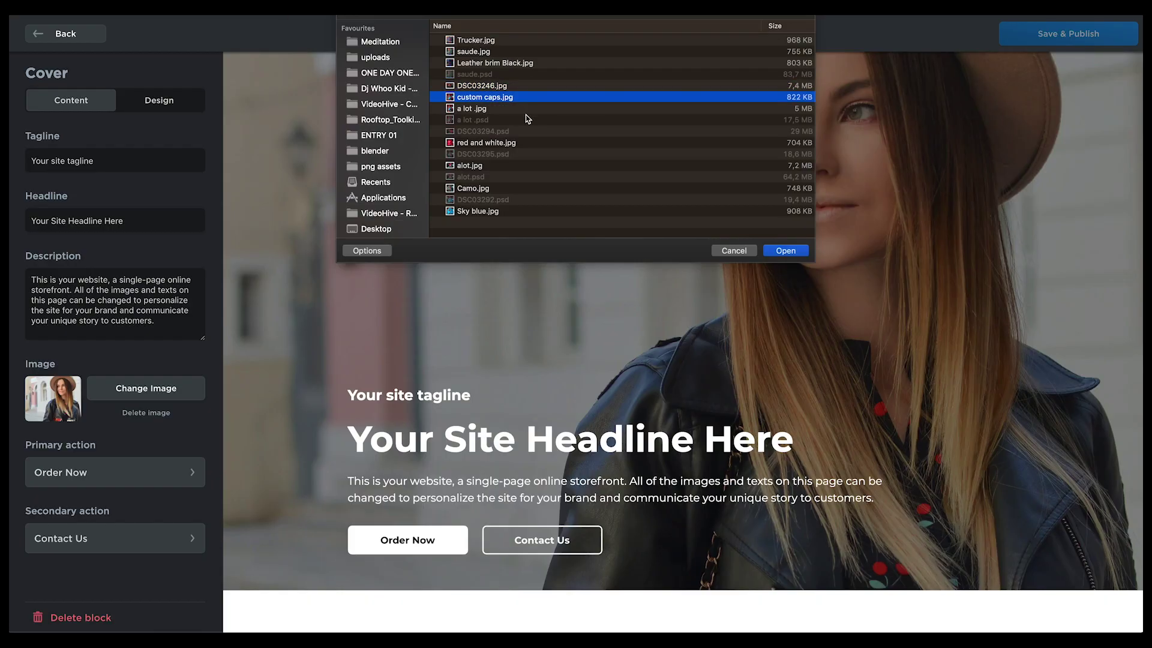
Replace the placeholder headline with Sbindi Gang Mafia and move through the tagline and description
{"action": "triple_click", "coordinate": [115, 221]}
{"action": "type", "text": "Sbin"}
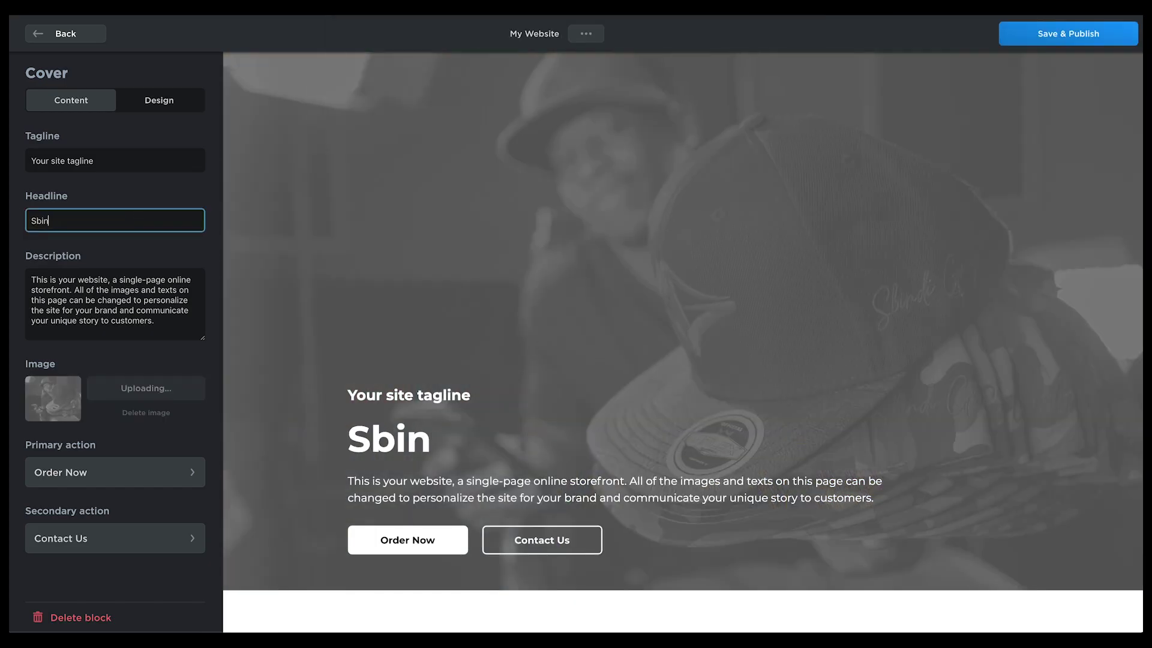
{"action": "type", "text": "di Gang Mafia"}
{"action": "key", "text": "Tab"}
{"action": "key", "text": "BackSpace"}
{"action": "type", "text": "hhdbchvbdehb"}
{"action": "key", "text": "Tab"}
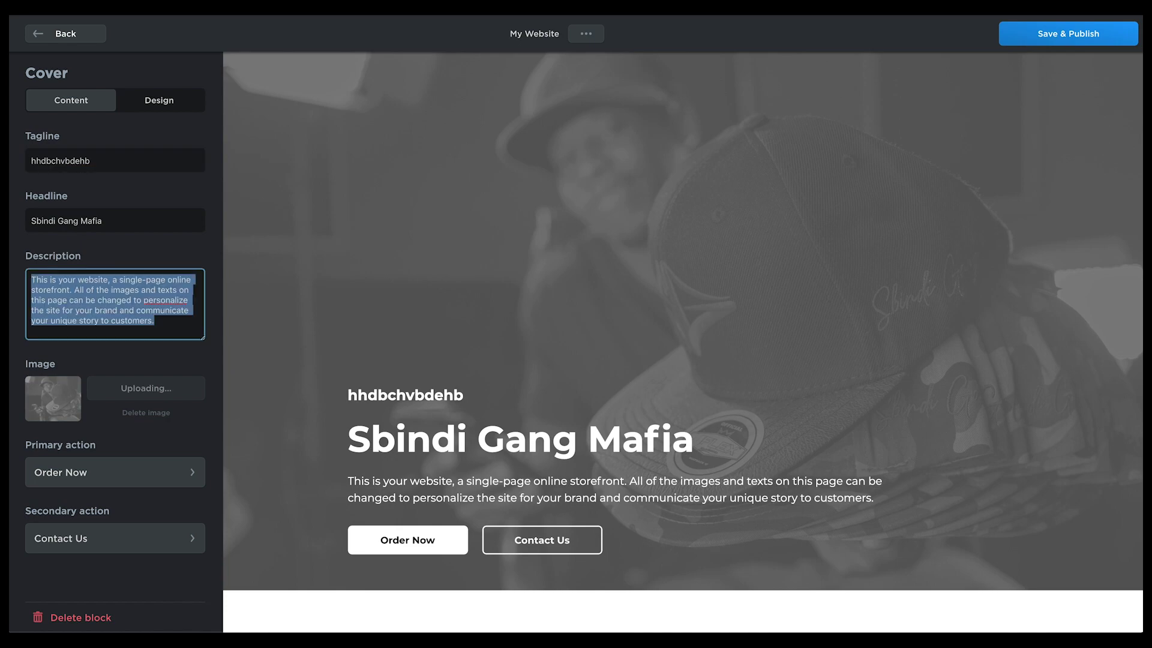
{"action": "type", "text": "hjdbfhjdbvbdgvhjdbfhjdbv"}
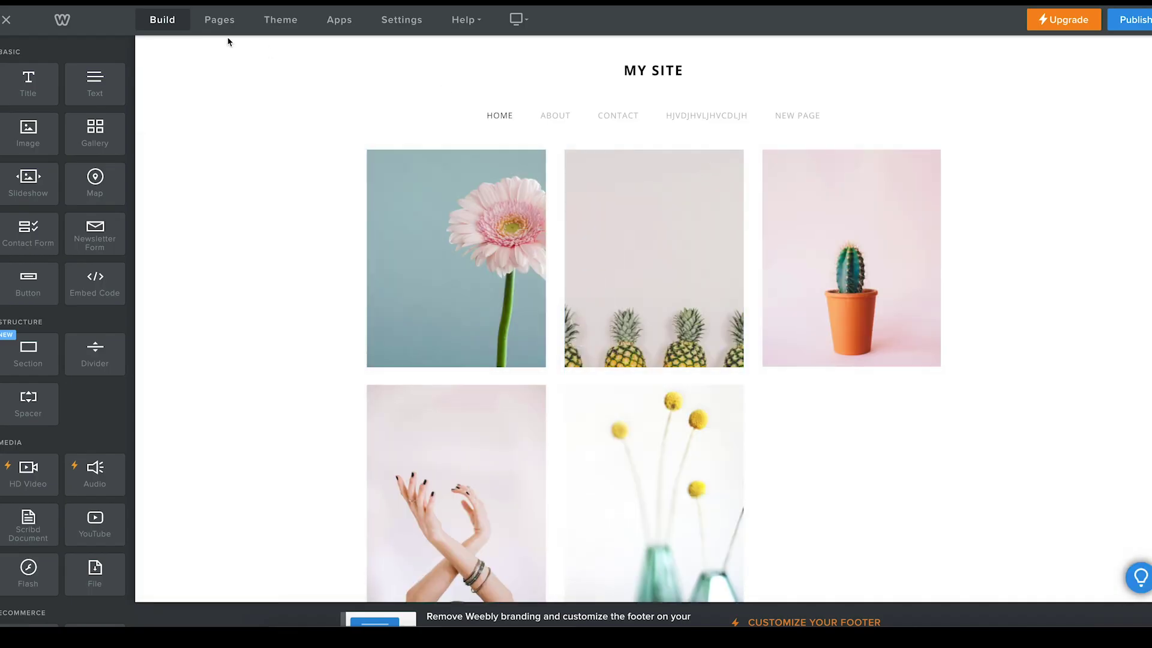
Add an External Page named MERCH STORE whose link is the pasted justnje.company.site store URL
{"action": "left_click", "coordinate": [232, 31]}
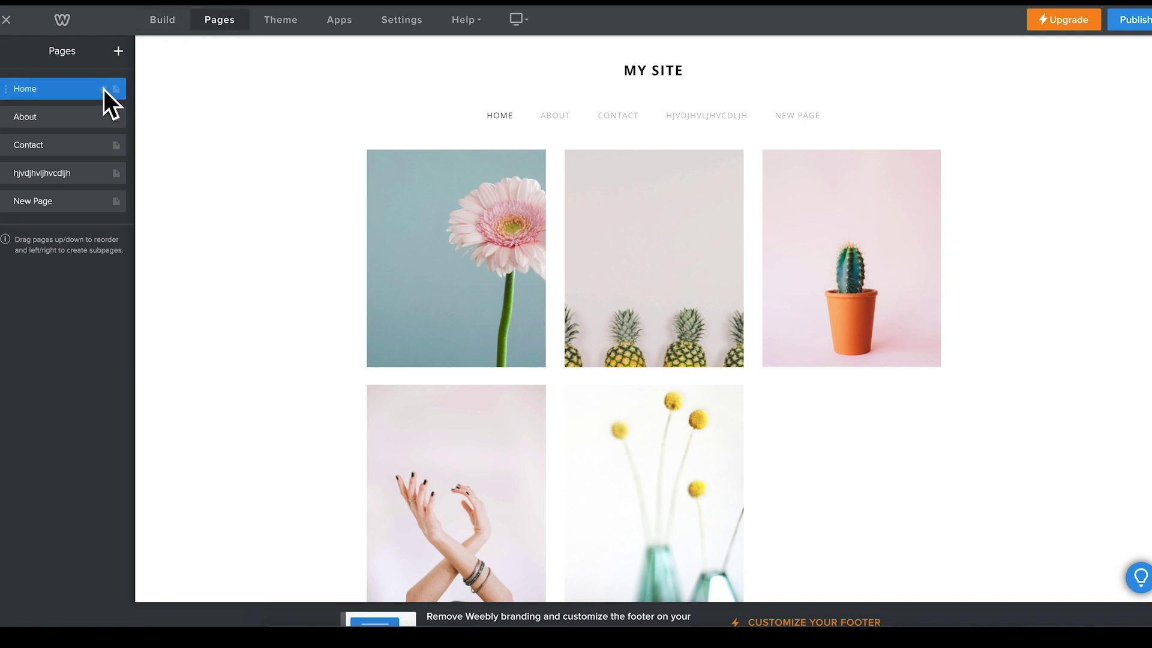
{"action": "left_click", "coordinate": [118, 51]}
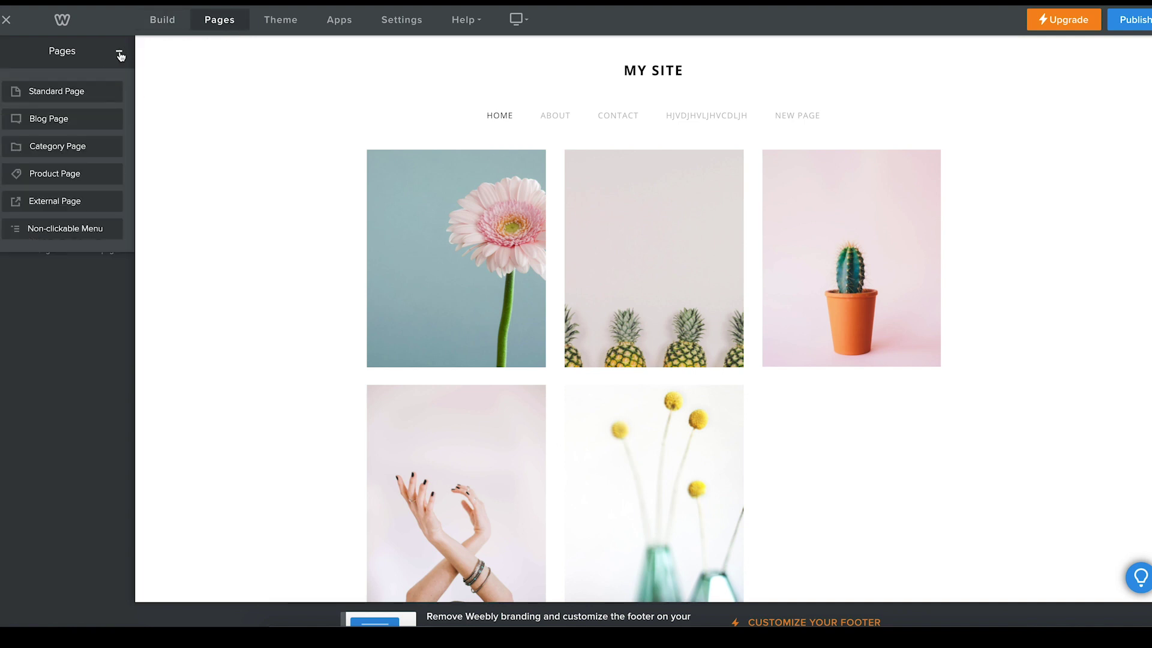
{"action": "left_click", "coordinate": [92, 208]}
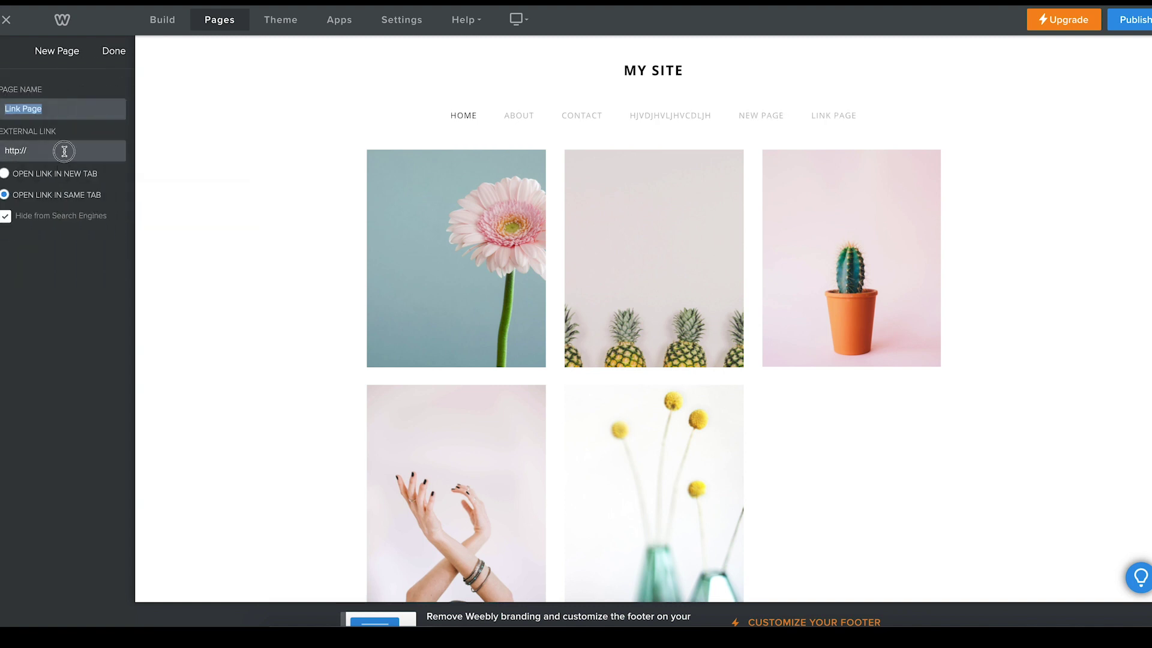
{"action": "left_click", "coordinate": [65, 151]}
{"action": "type", "text": "https://justnje.company.site/"}
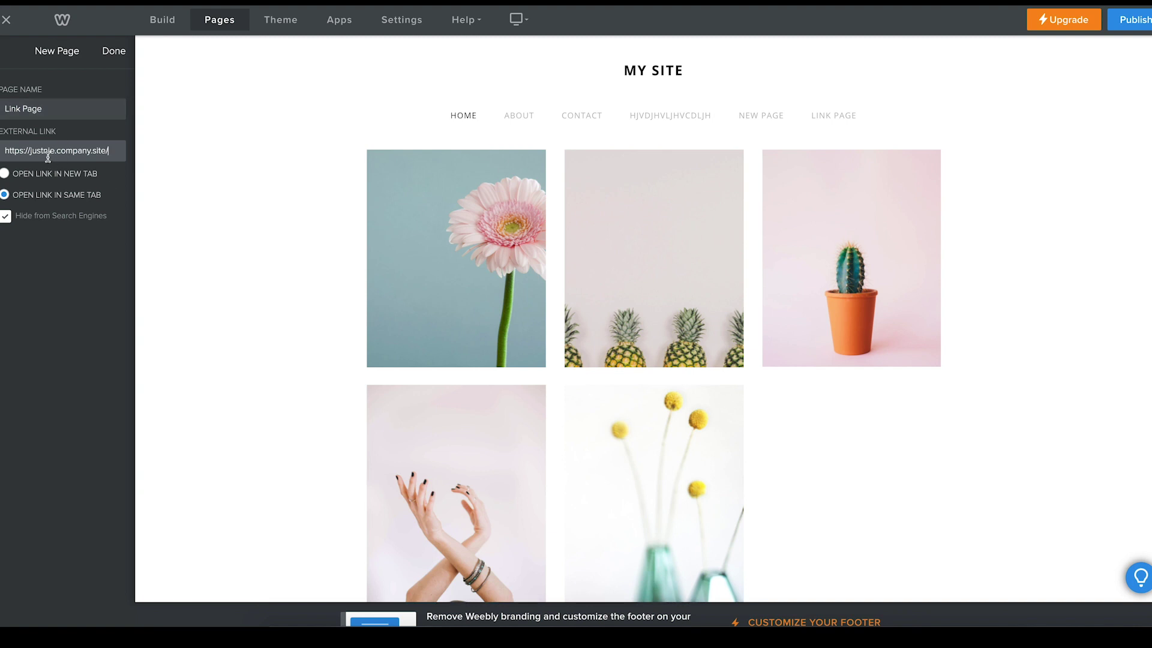
{"action": "left_click", "coordinate": [113, 51]}
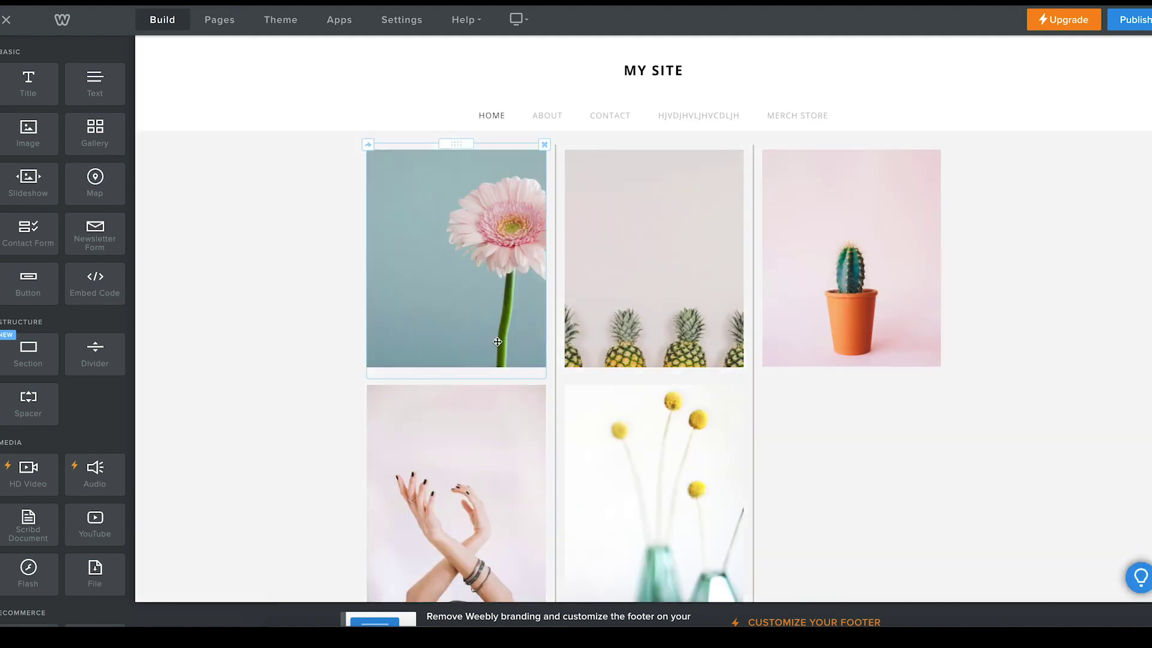
Replace the first gallery image with the man-in-cap photo and caption it MERCH STORE
{"action": "left_click", "coordinate": [480, 301]}
{"action": "left_click", "coordinate": [537, 350]}
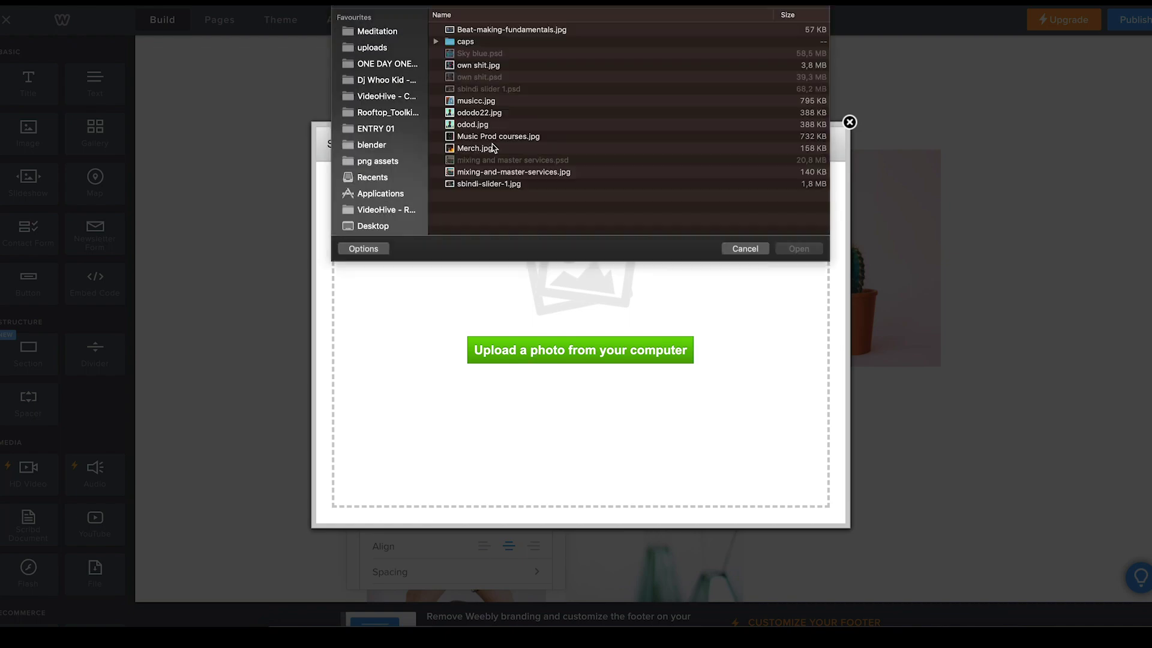
{"action": "double_click", "coordinate": [480, 165]}
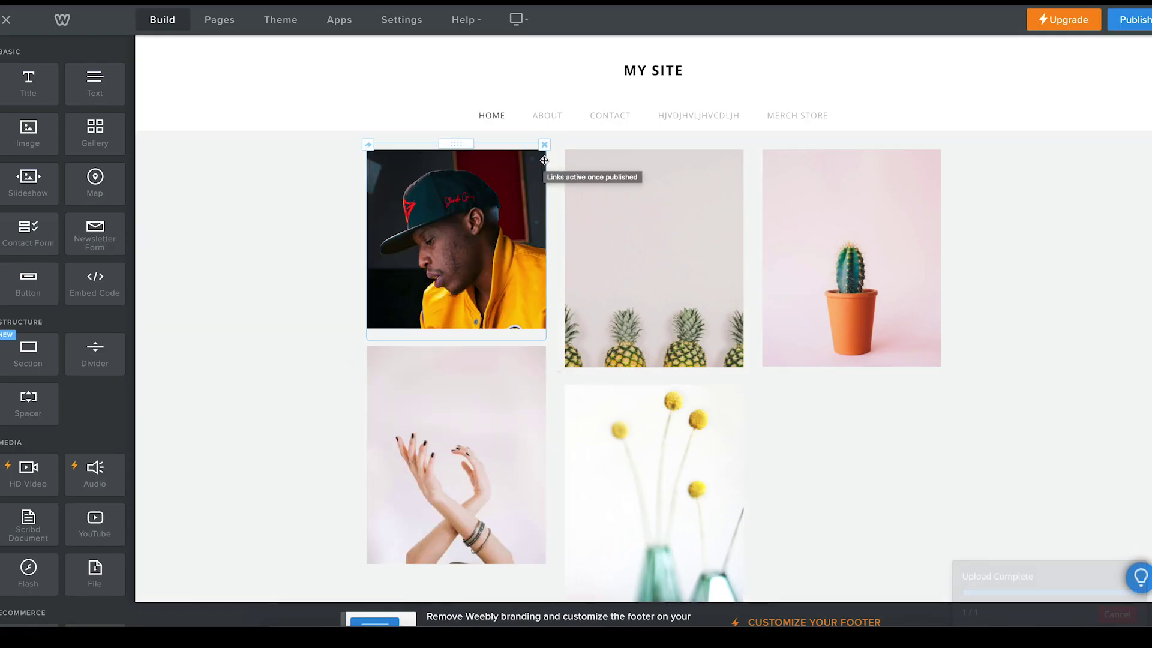
{"action": "scroll", "coordinate": [423, 504], "scroll_direction": "down", "scroll_amount": 2}
{"action": "left_click", "coordinate": [409, 517]}
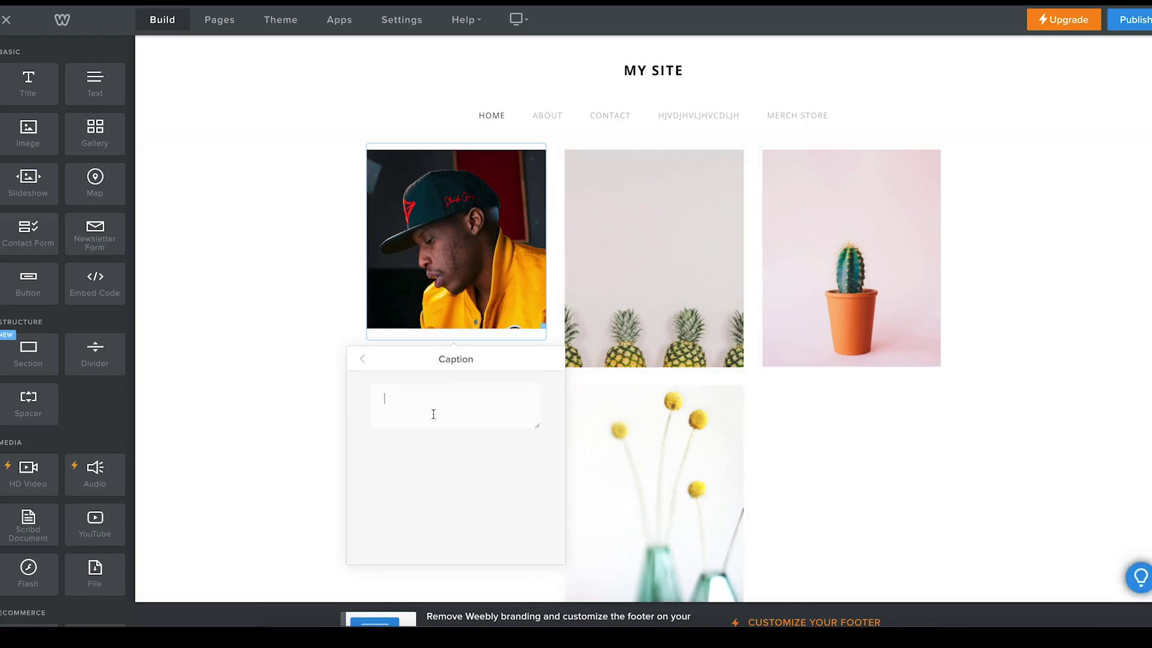
{"action": "type", "text": "MERCH STORE"}
{"action": "left_click", "coordinate": [367, 361]}
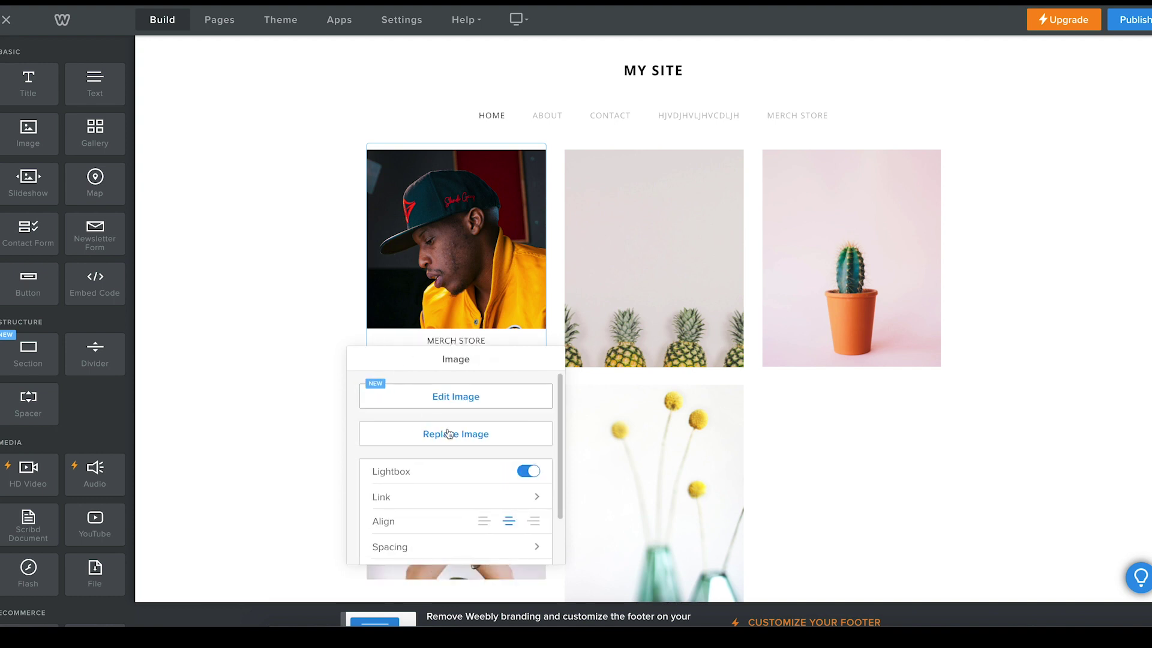
Link the image to the justnje.company.site store as a Website URL, then publish the site
{"action": "left_click", "coordinate": [439, 496]}
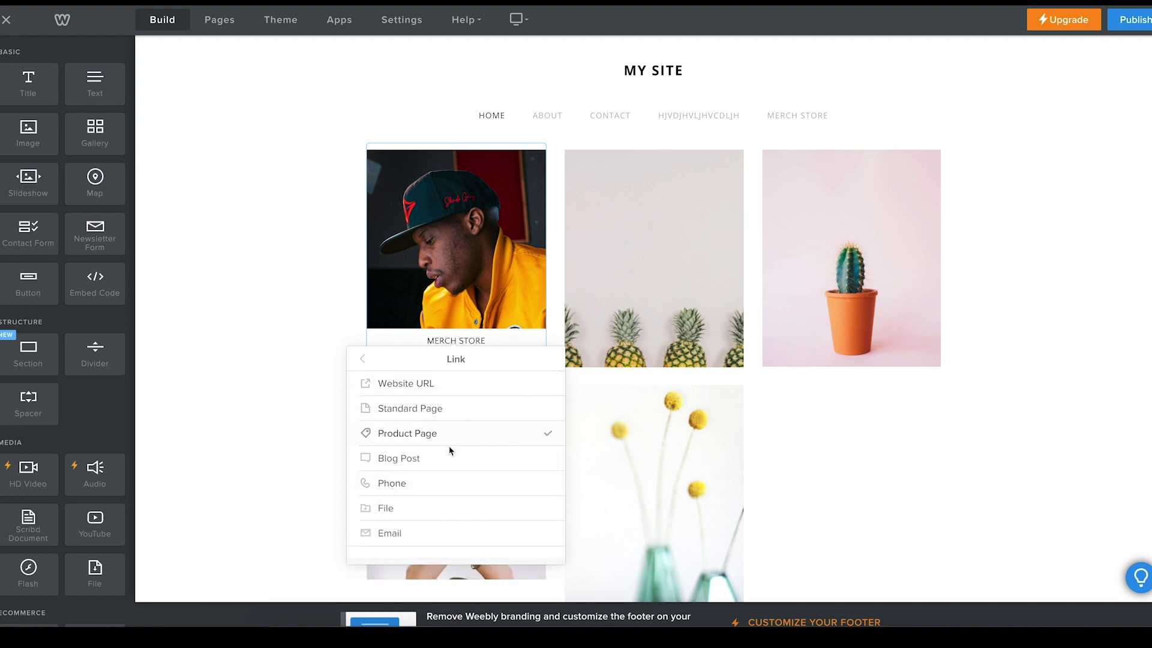
{"action": "scroll", "coordinate": [441, 455], "scroll_direction": "down", "scroll_amount": 1}
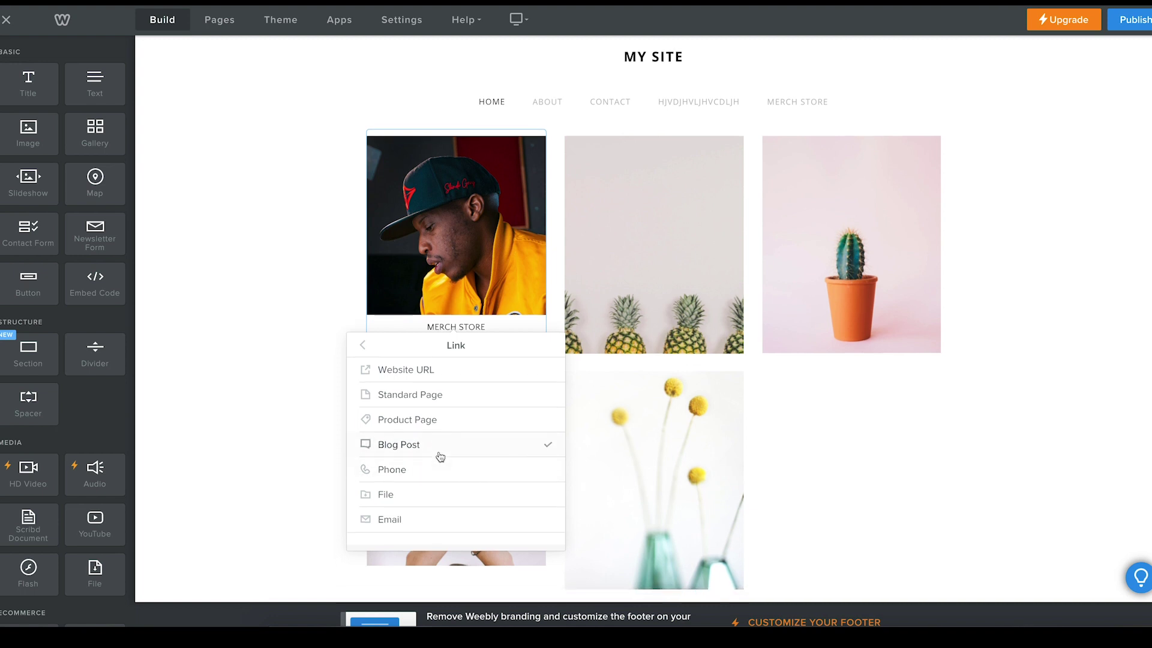
{"action": "left_click", "coordinate": [435, 365]}
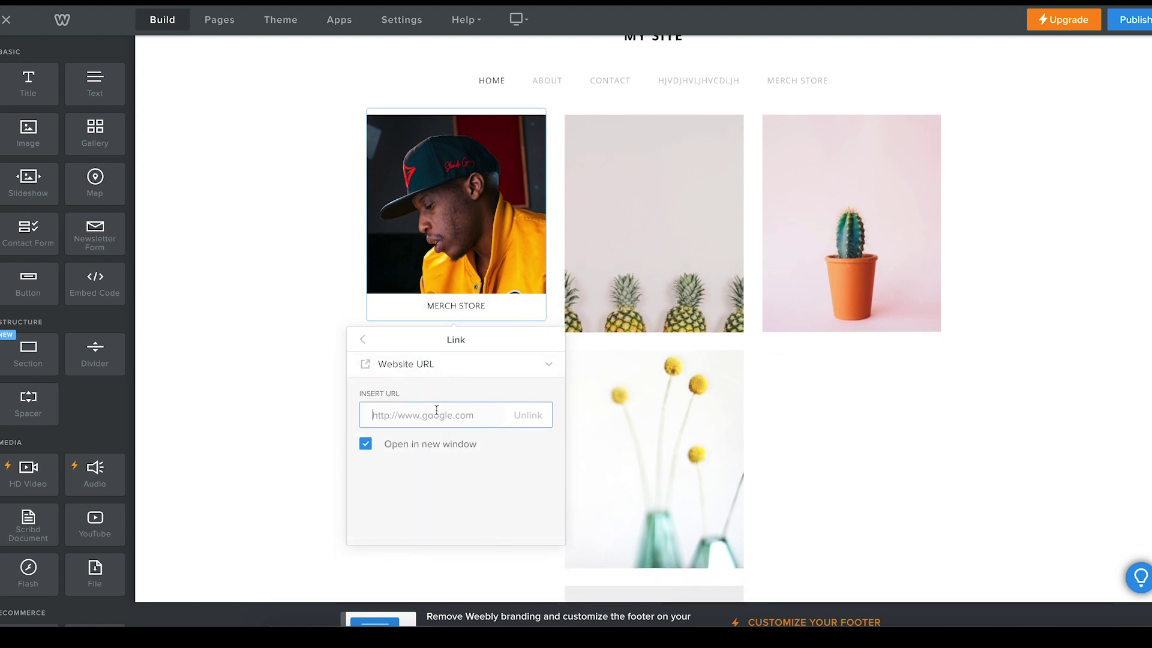
{"action": "type", "text": "https://justnje.company.site/"}
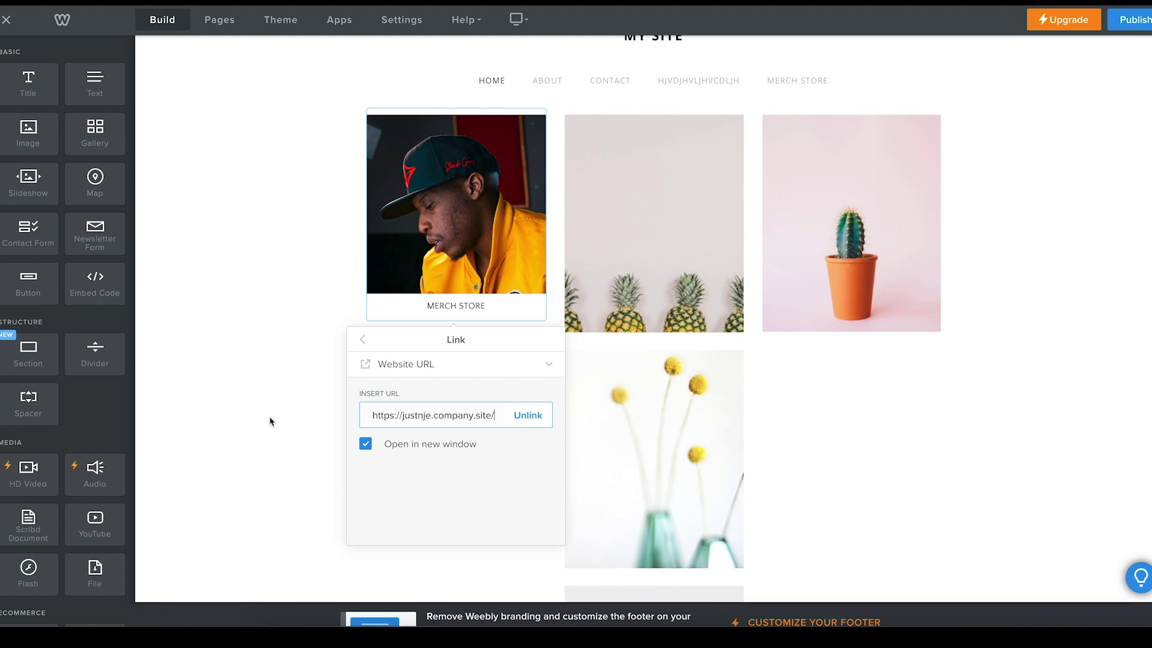
{"action": "left_click", "coordinate": [270, 420]}
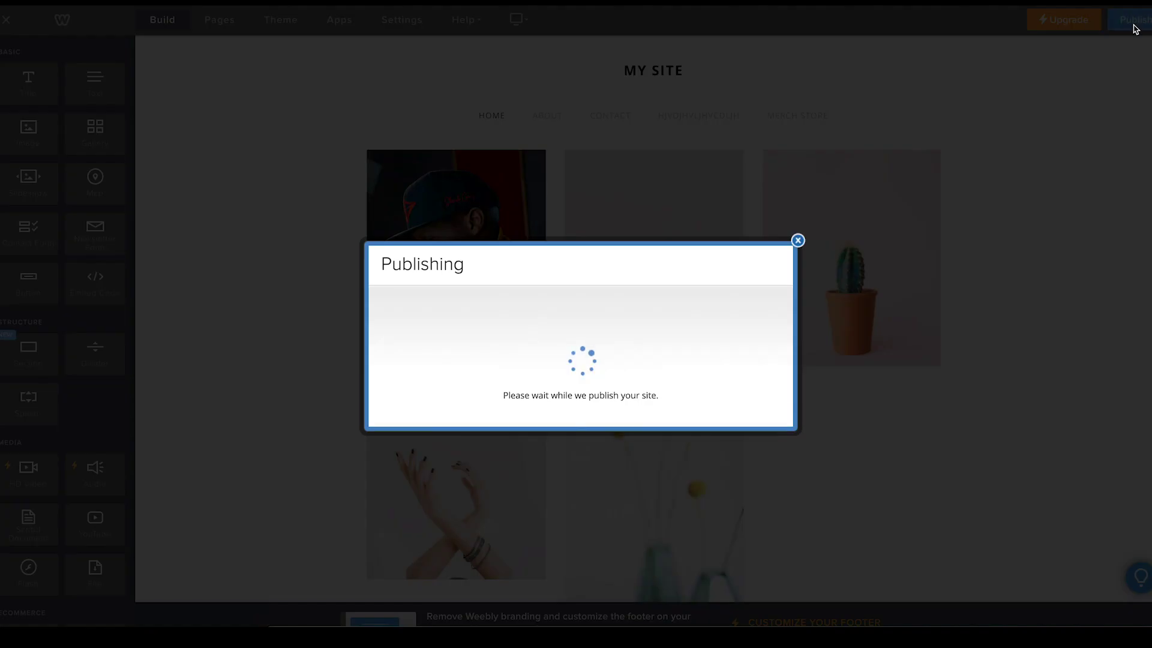
{"action": "left_click", "coordinate": [1136, 30]}
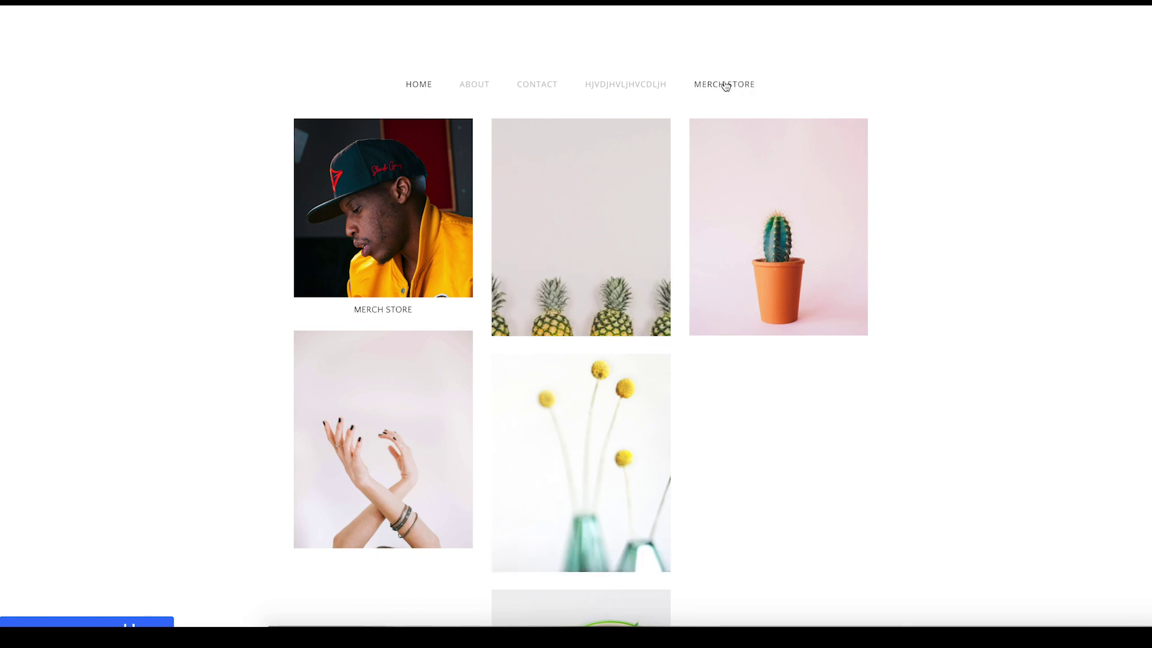
Follow the MERCH STORE navigation link on the live site to the Sbindi Gang Mafia store with the R300 cap
{"action": "left_click", "coordinate": [725, 86]}
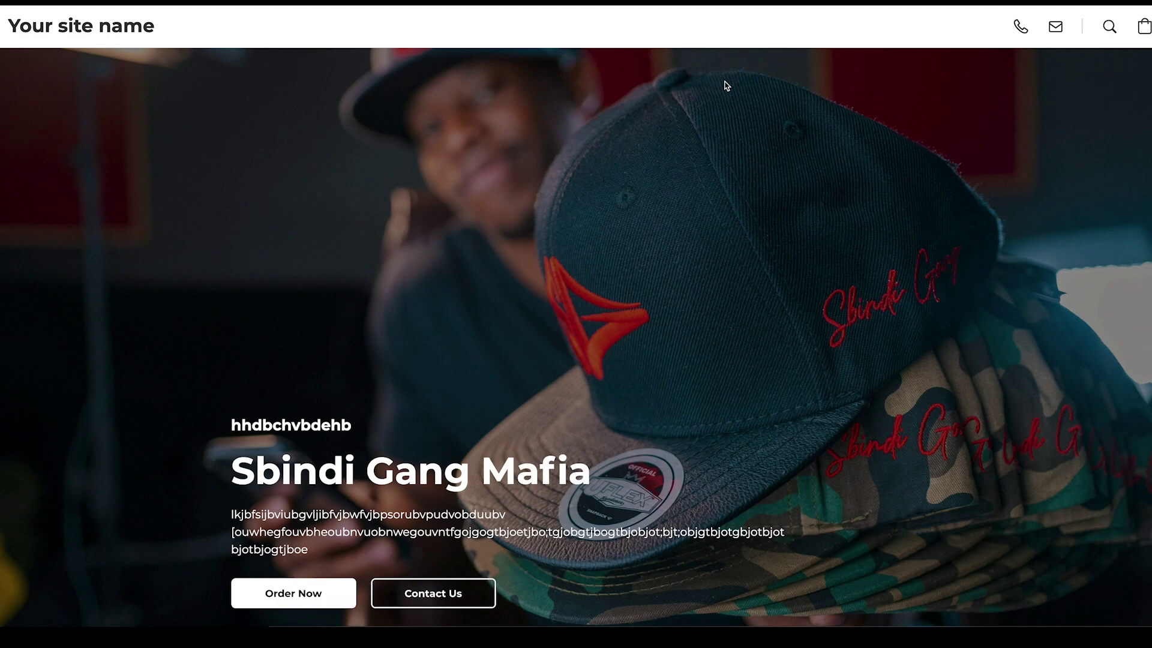
{"action": "scroll", "coordinate": [749, 223], "scroll_direction": "down", "scroll_amount": 3}
{"action": "scroll", "coordinate": [750, 223], "scroll_direction": "down", "scroll_amount": 5}
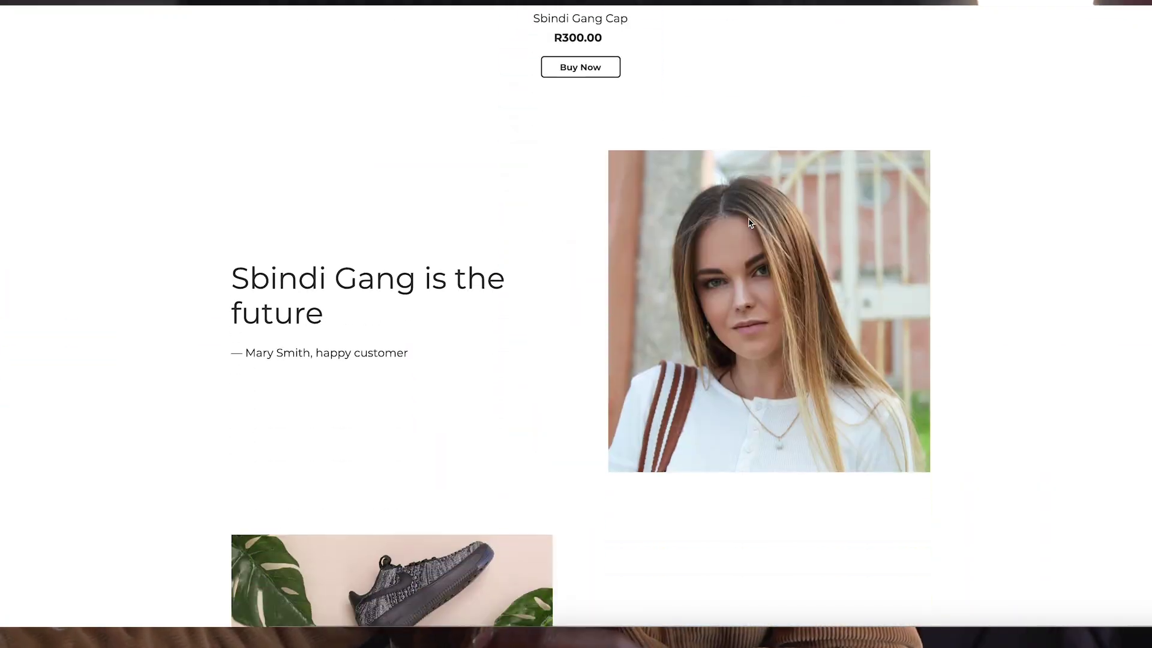